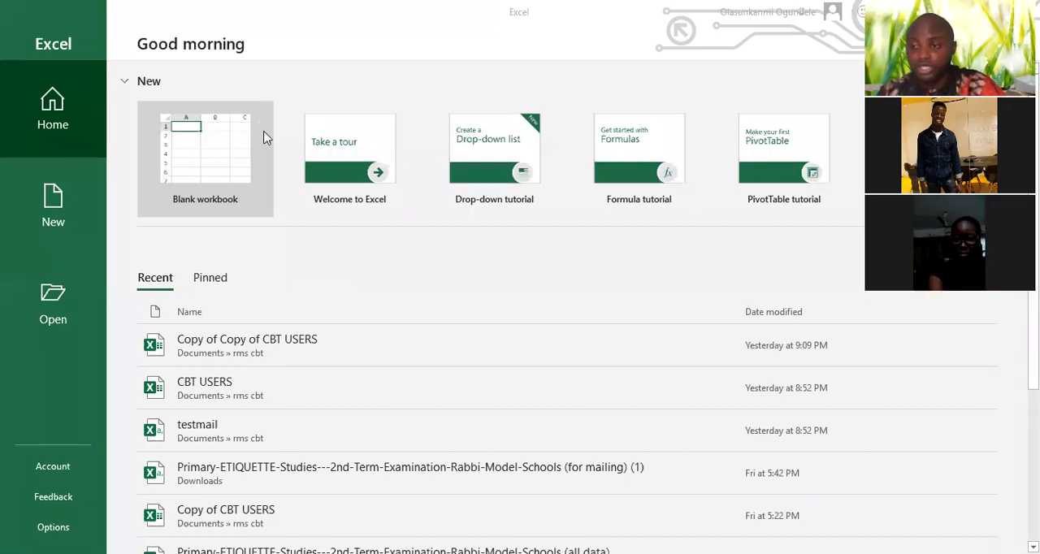
# Create a new blank workbook
pyautogui.click(216, 159)
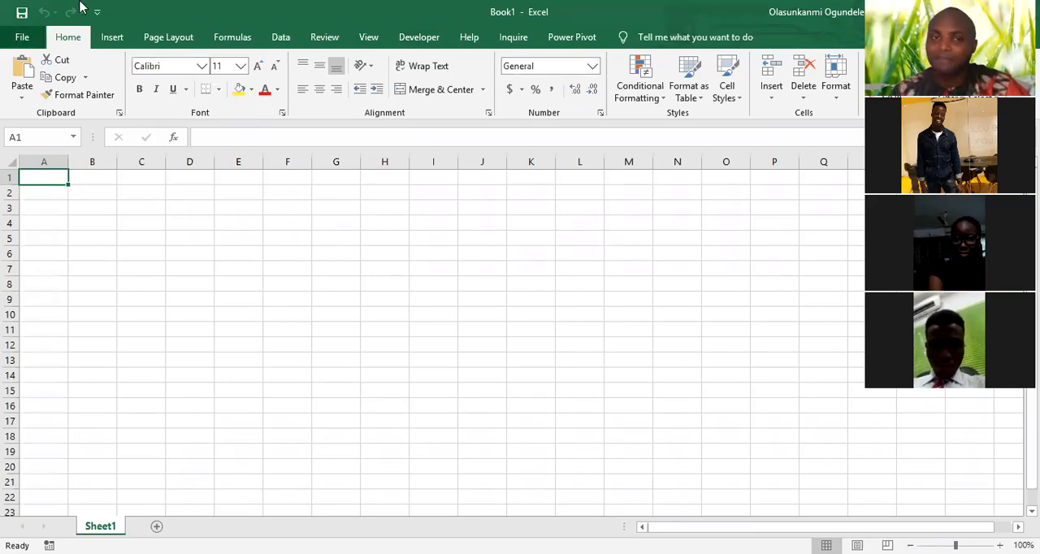
# Look through the file options and the commands for home formatting, inserting, page layout, formulas and data
pyautogui.click(23, 38)
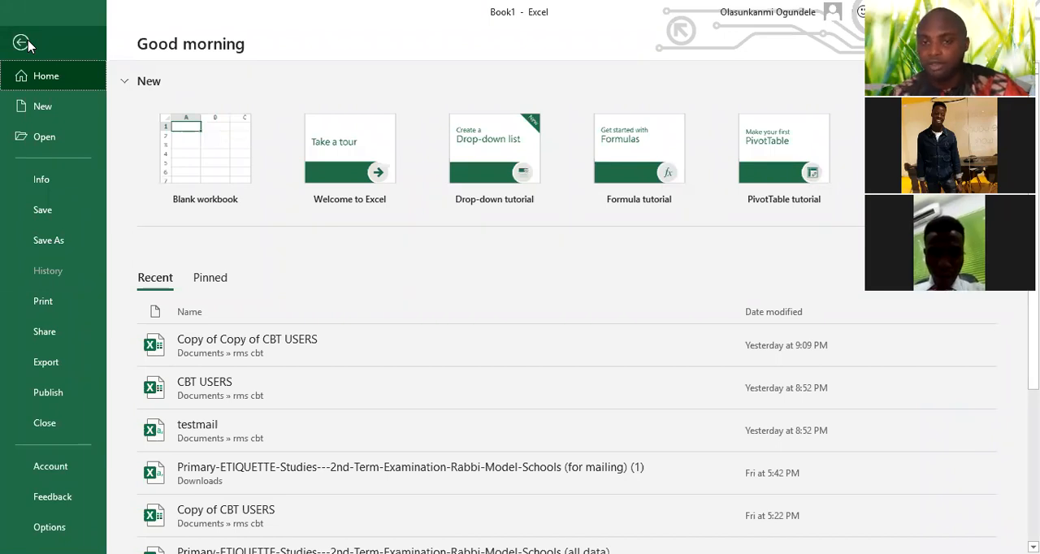
pyautogui.click(23, 43)
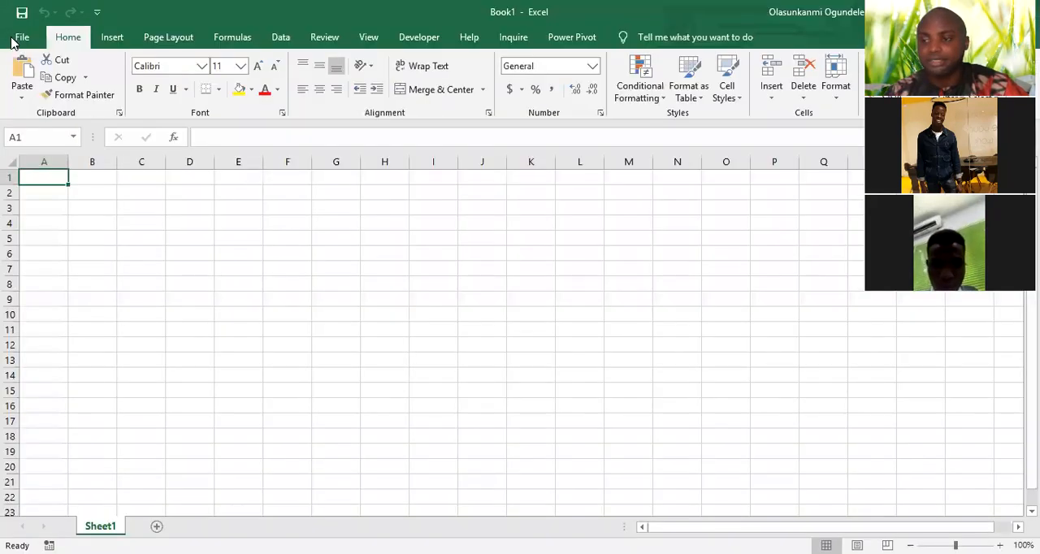
pyautogui.click(112, 39)
pyautogui.click(63, 40)
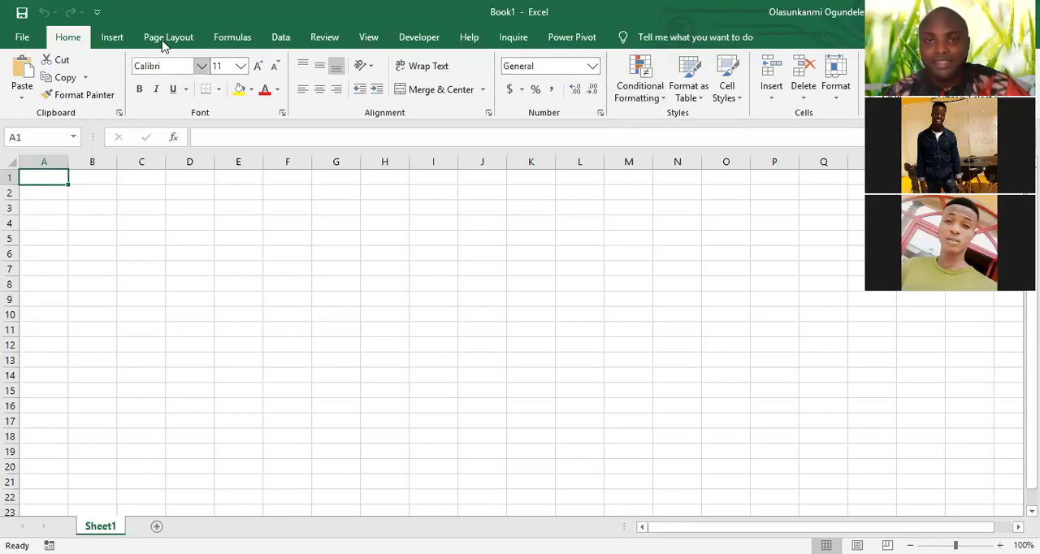
pyautogui.click(112, 38)
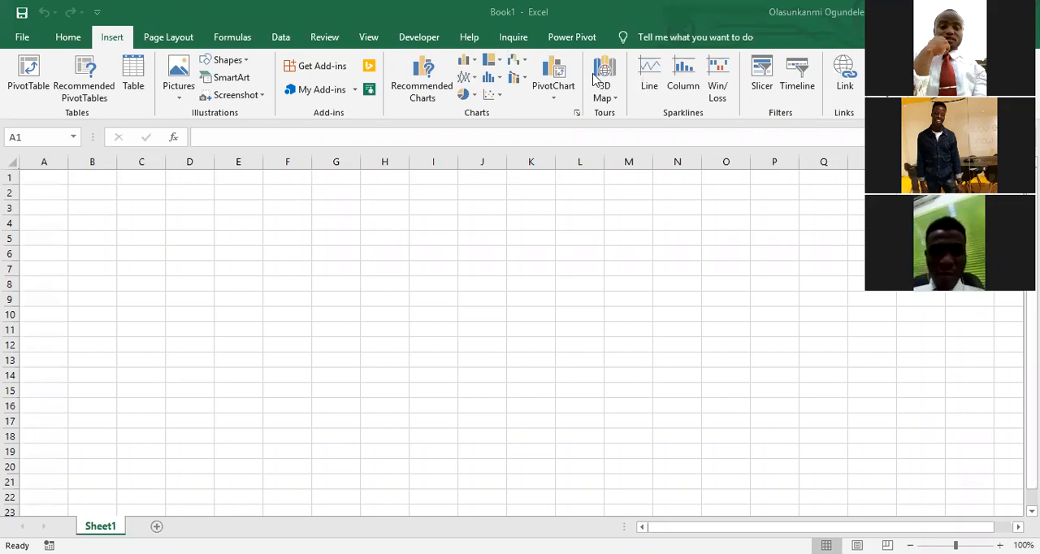
pyautogui.click(175, 40)
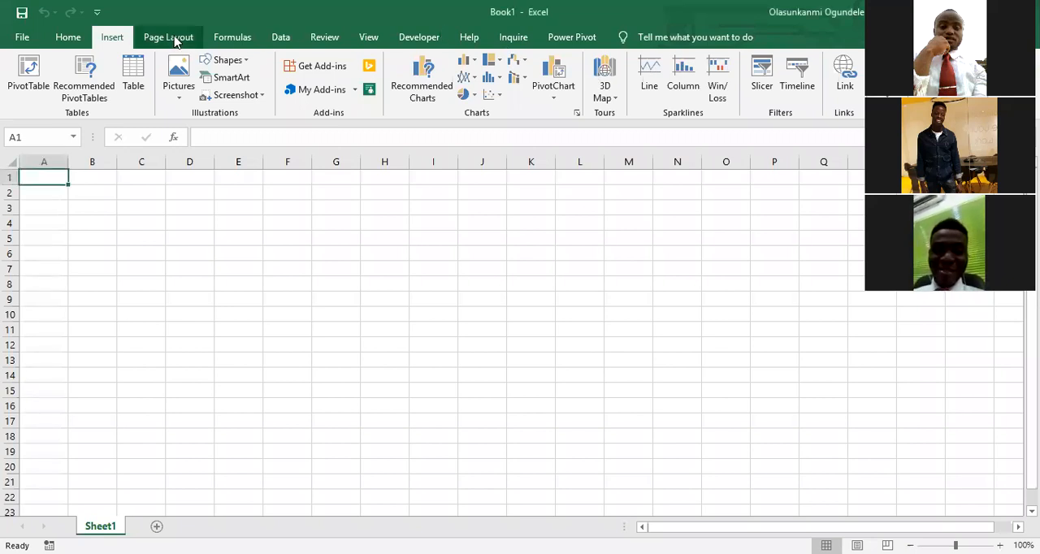
pyautogui.click(184, 41)
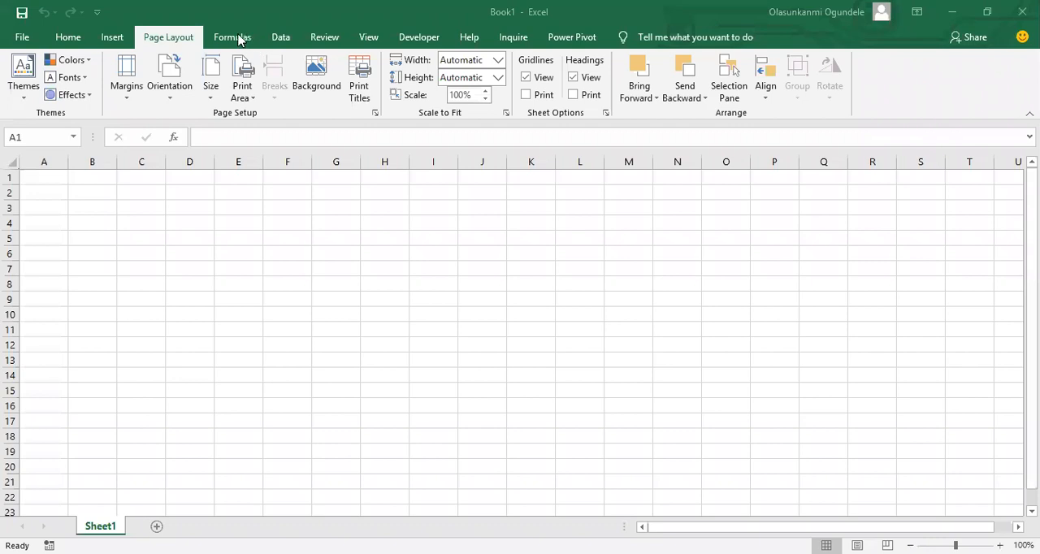
pyautogui.click(322, 86)
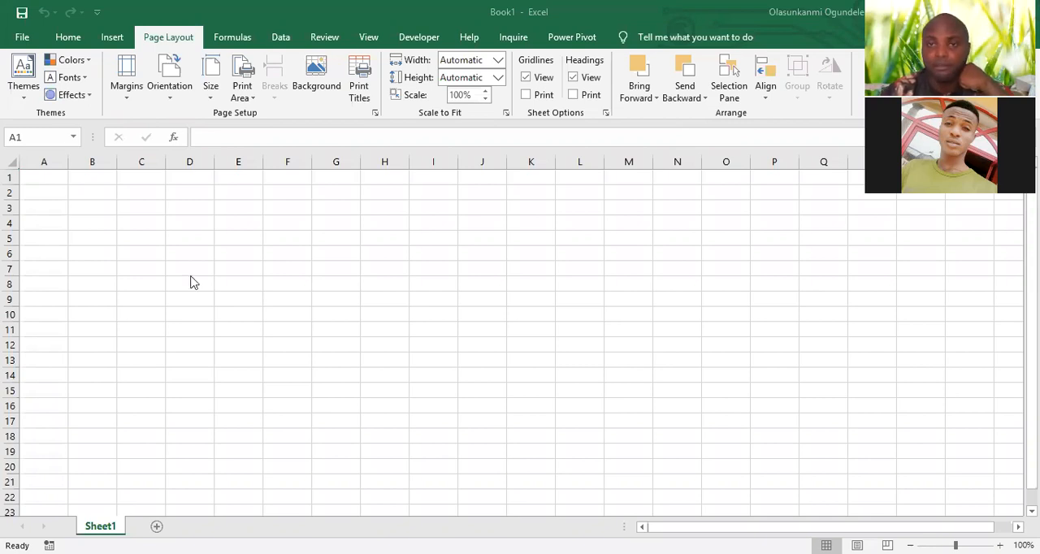
pyautogui.click(232, 37)
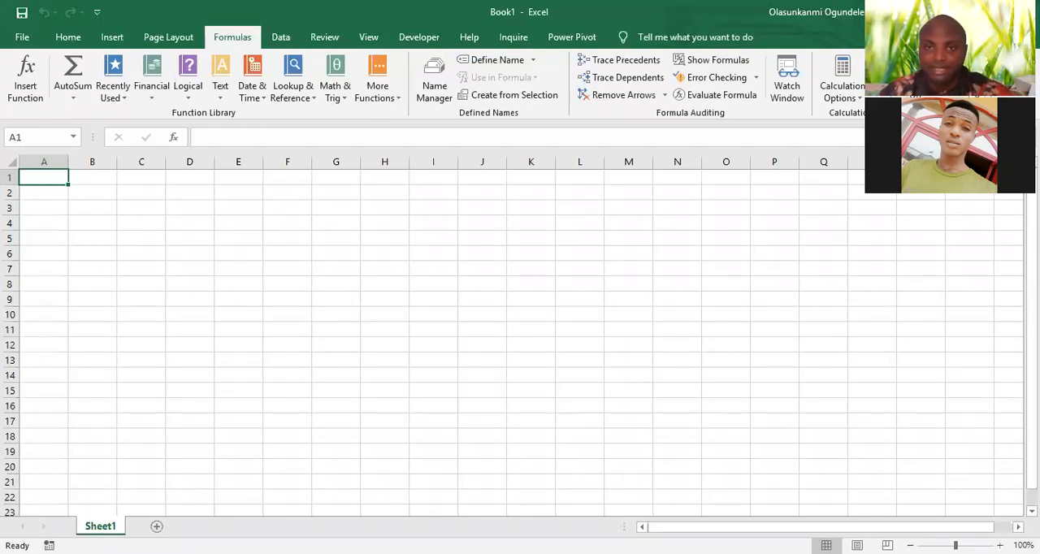
pyautogui.click(282, 39)
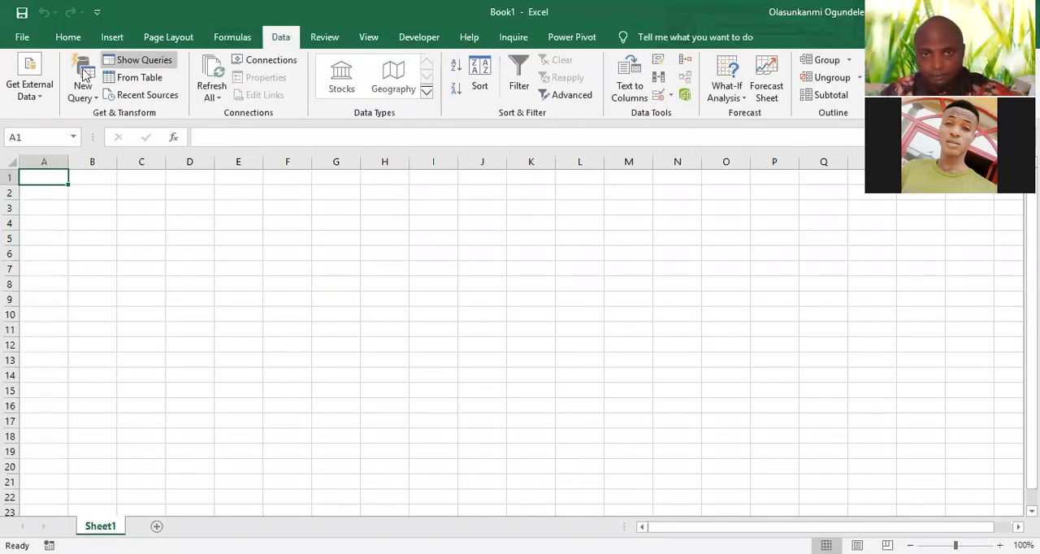
# Try to import external data from the web, allowing scripts to continue running on the page
pyautogui.click(45, 96)
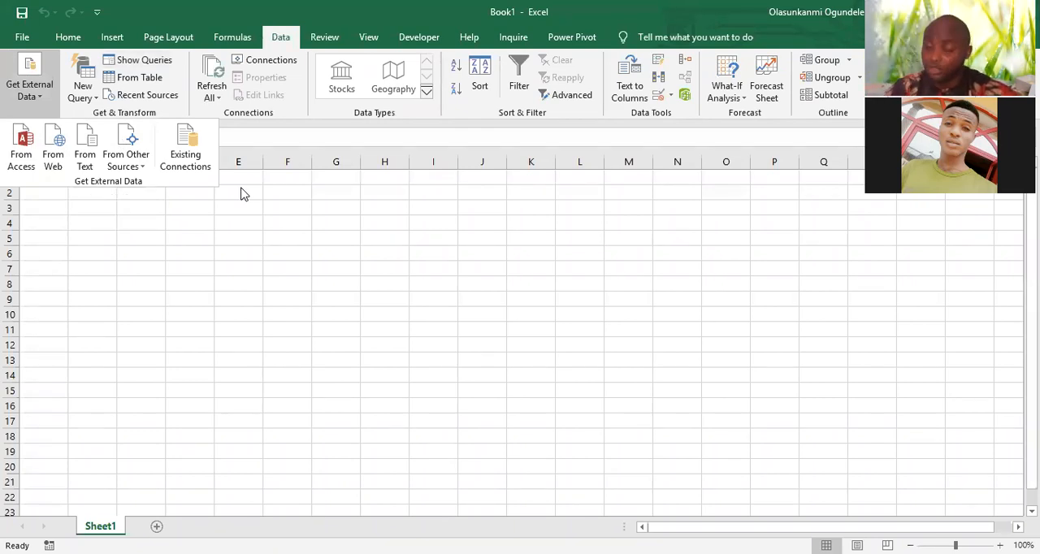
pyautogui.click(53, 162)
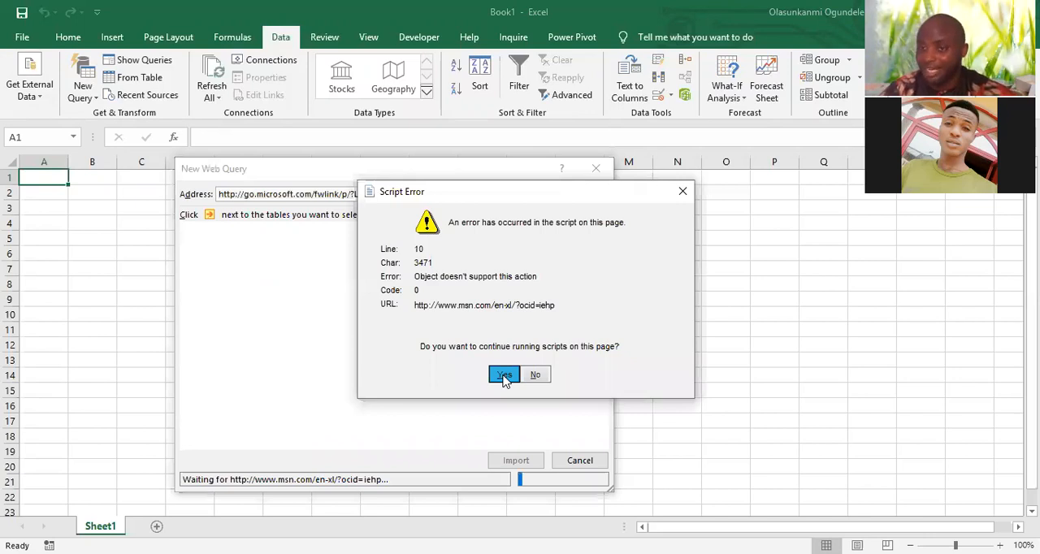
pyautogui.click(504, 376)
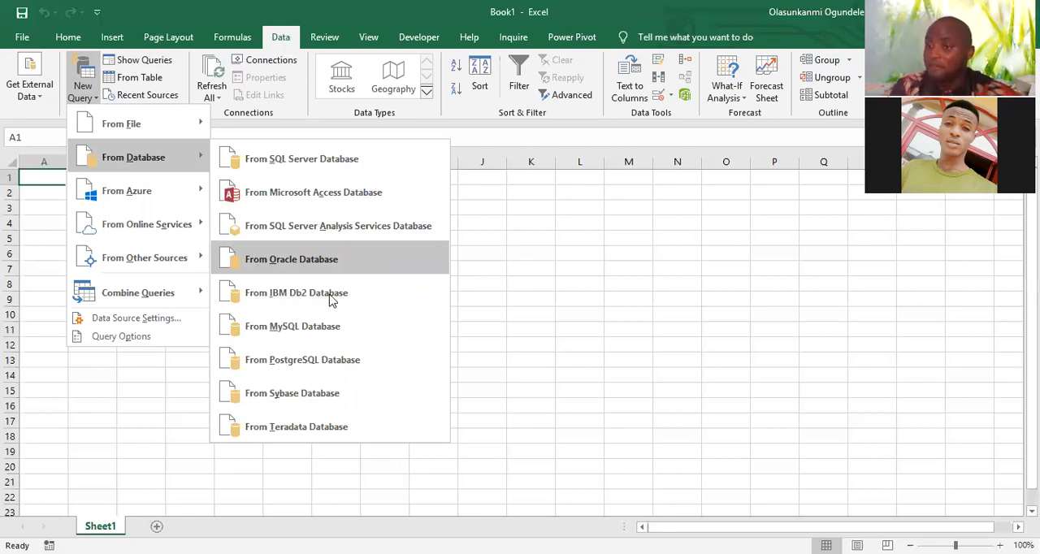
# Examine the new query sources, the Stocks data type and the What-If Analysis options
pyautogui.moveTo(146, 224)
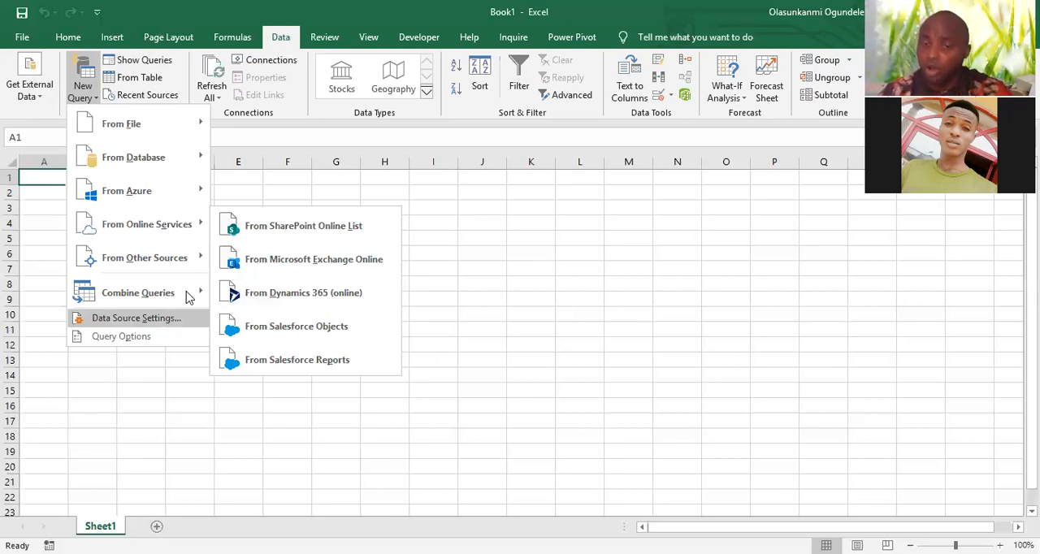
pyautogui.moveTo(189, 297)
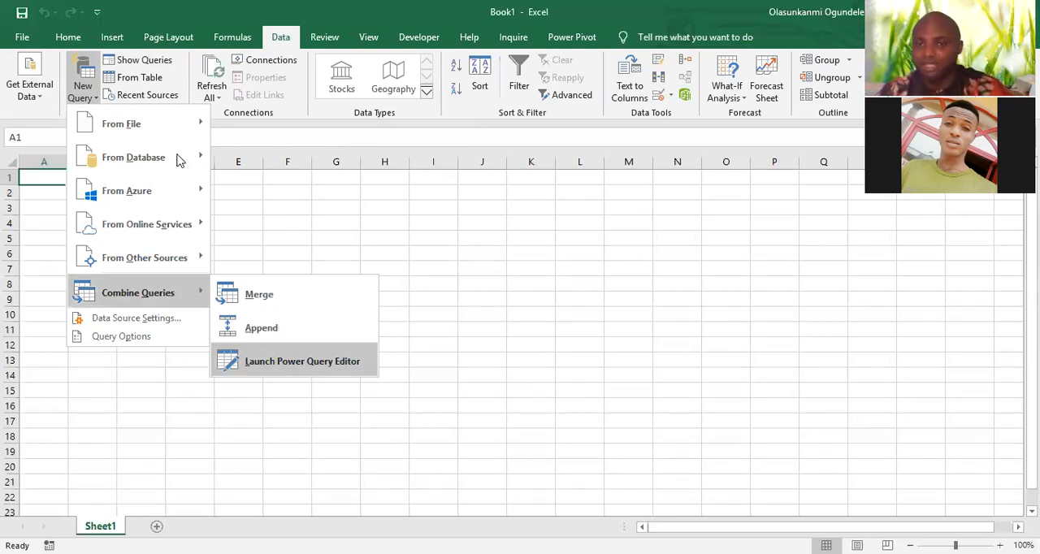
pyautogui.click(340, 89)
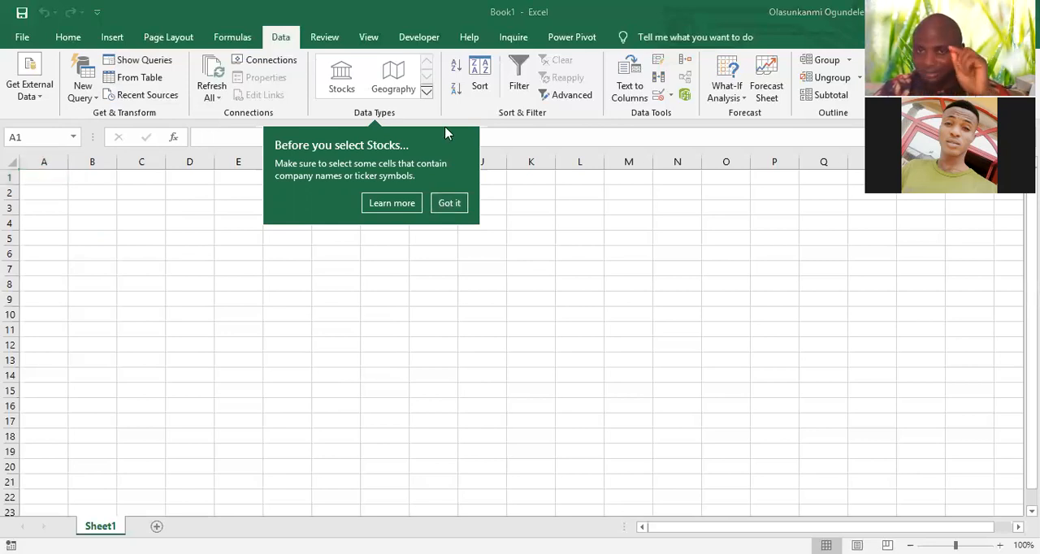
pyautogui.click(445, 205)
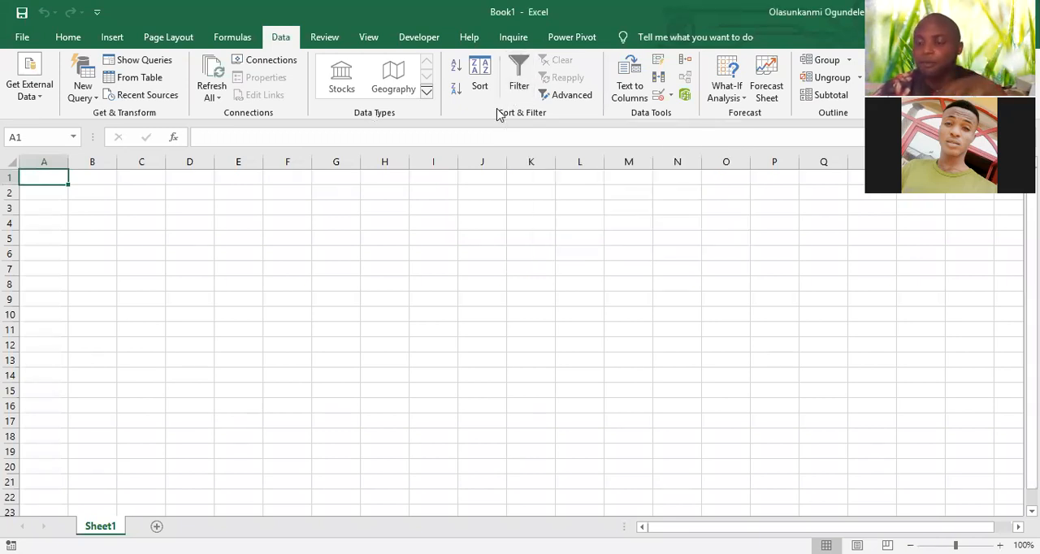
pyautogui.click(723, 102)
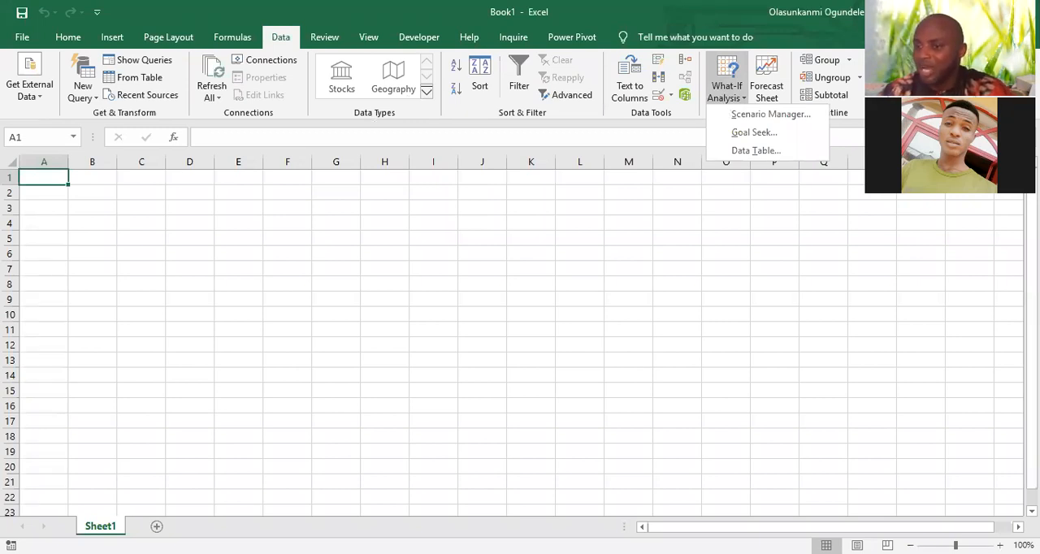
pyautogui.click(742, 104)
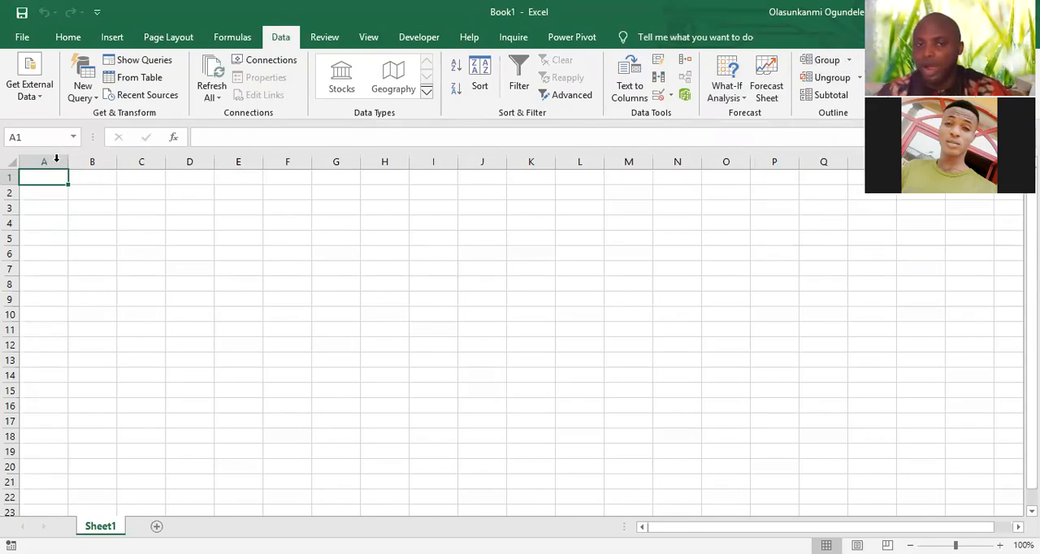
# Group columns A to C
pyautogui.click(809, 61)
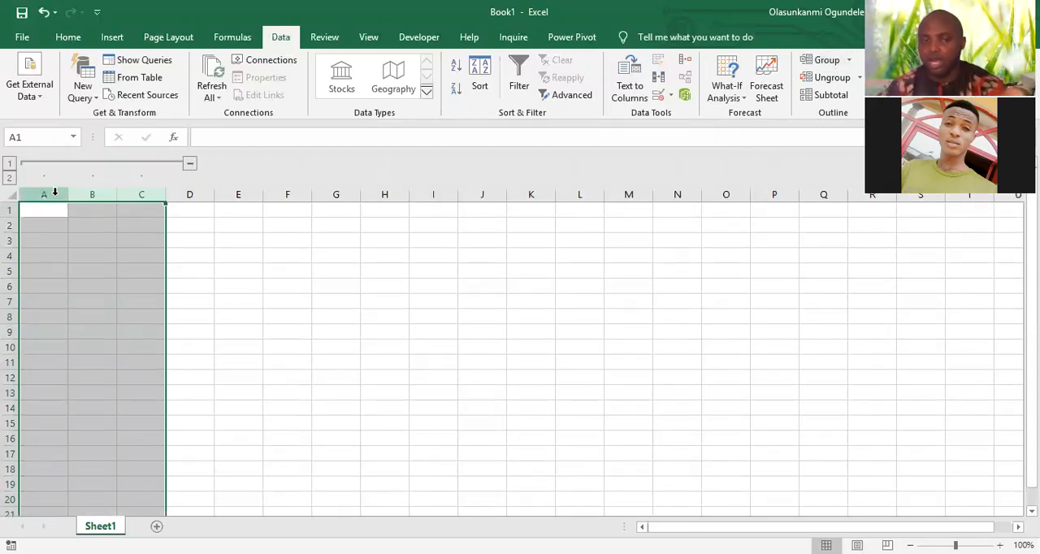
# Enter the headers Name, Age and Gender in cells A1 to C1
pyautogui.click(42, 211)
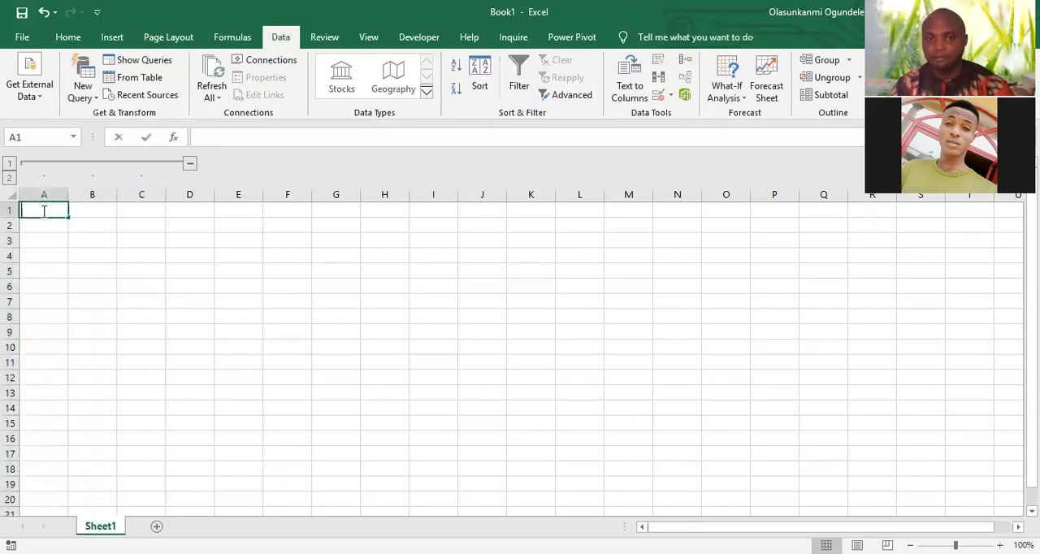
pyautogui.write('Name')
pyautogui.press('Tab')
pyautogui.write('Age')
pyautogui.press('Tab')
pyautogui.write('Gener')
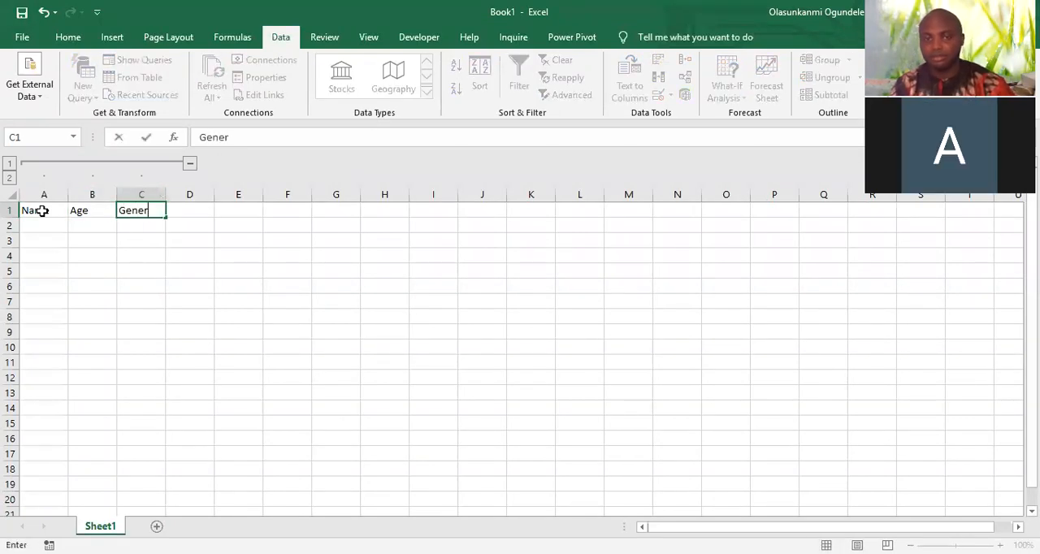
pyautogui.press('Tab')
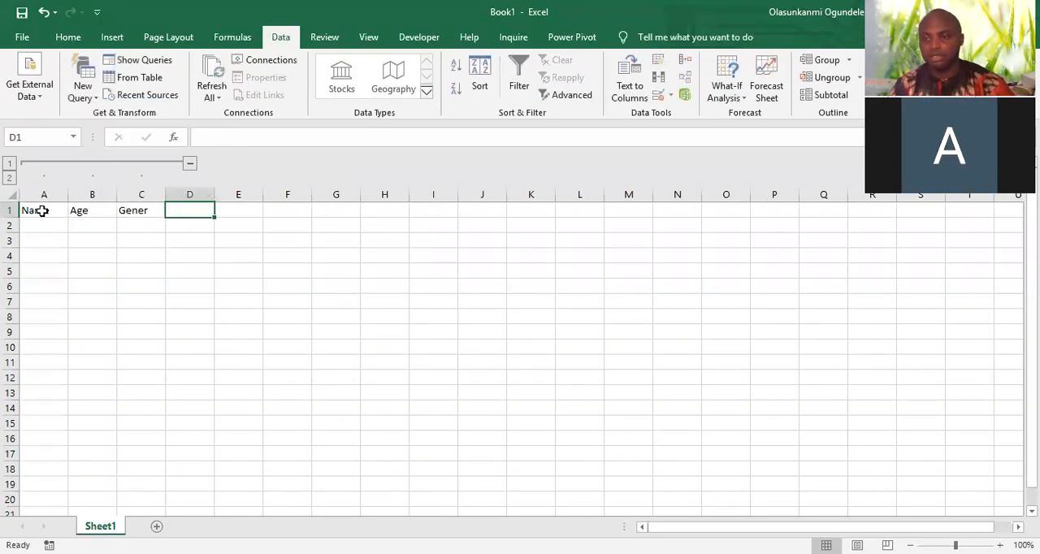
pyautogui.press('BackSpace')
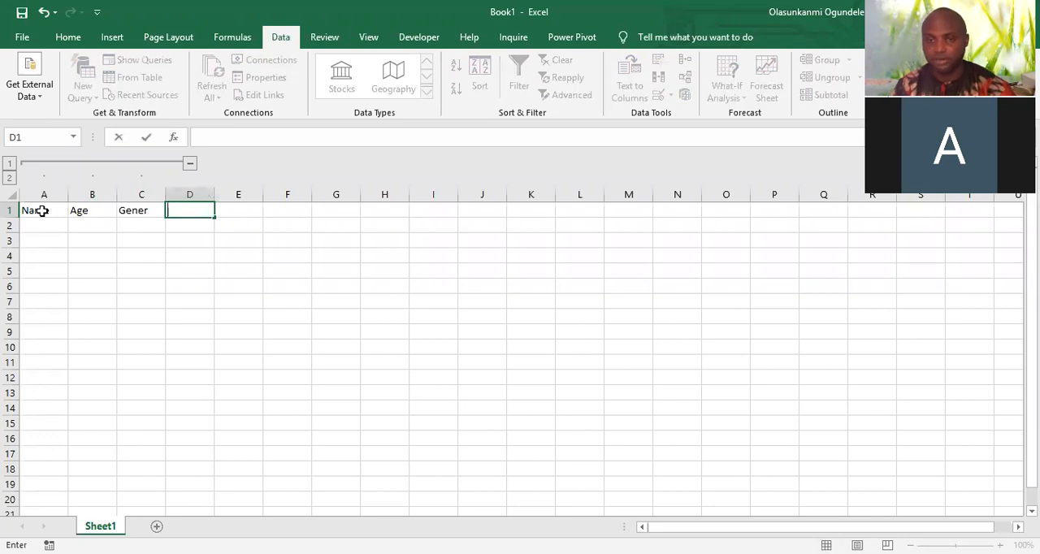
pyautogui.press('Left')
pyautogui.write('Gender')
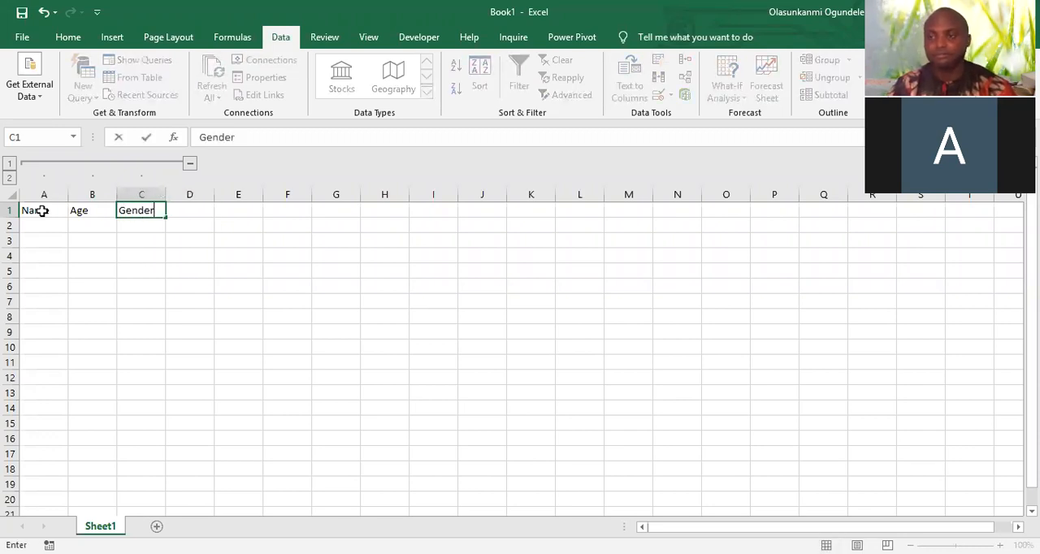
pyautogui.press('Tab')
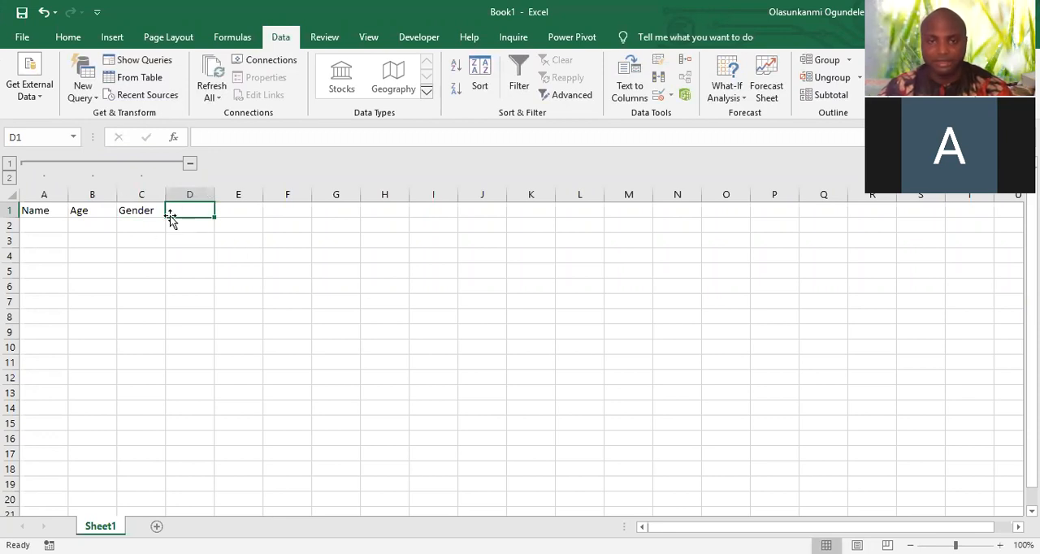
# Toggle the grouped columns A to C between collapsed and expanded, leaving them collapsed
pyautogui.click(189, 166)
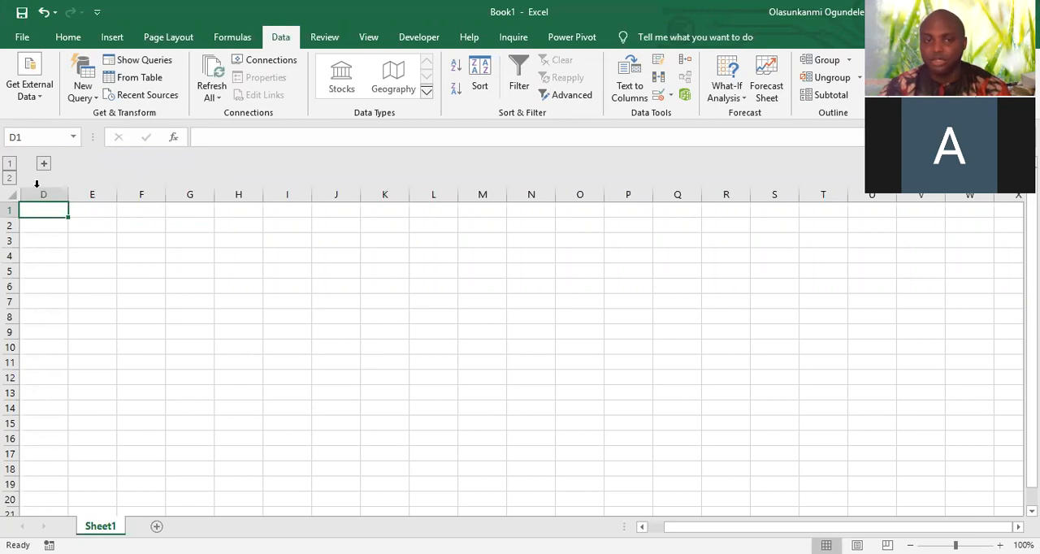
pyautogui.click(44, 164)
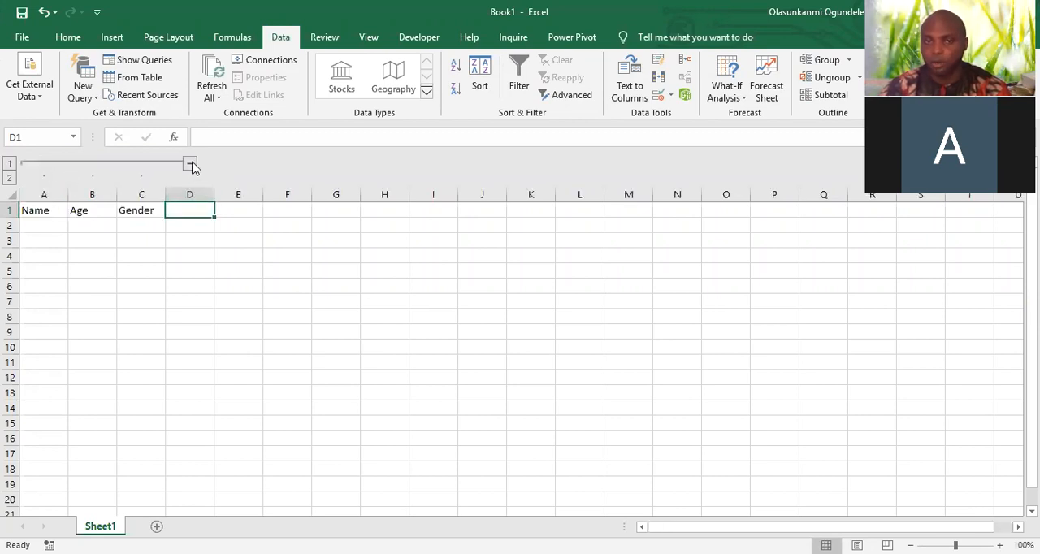
pyautogui.click(190, 164)
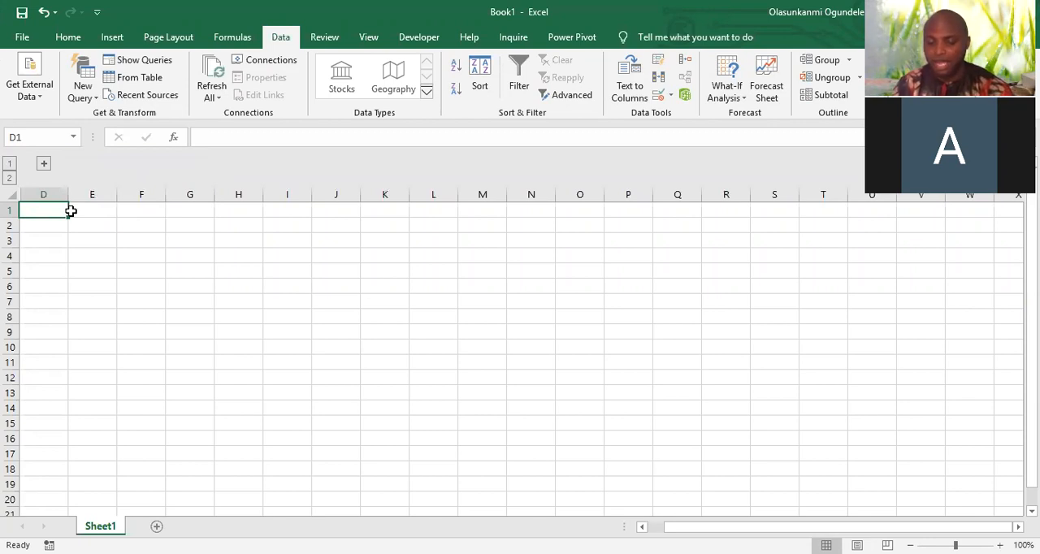
# Enter the headers Street, Phonenumber, Email and Facebook Id in cells D1 to G1
pyautogui.write('Street')
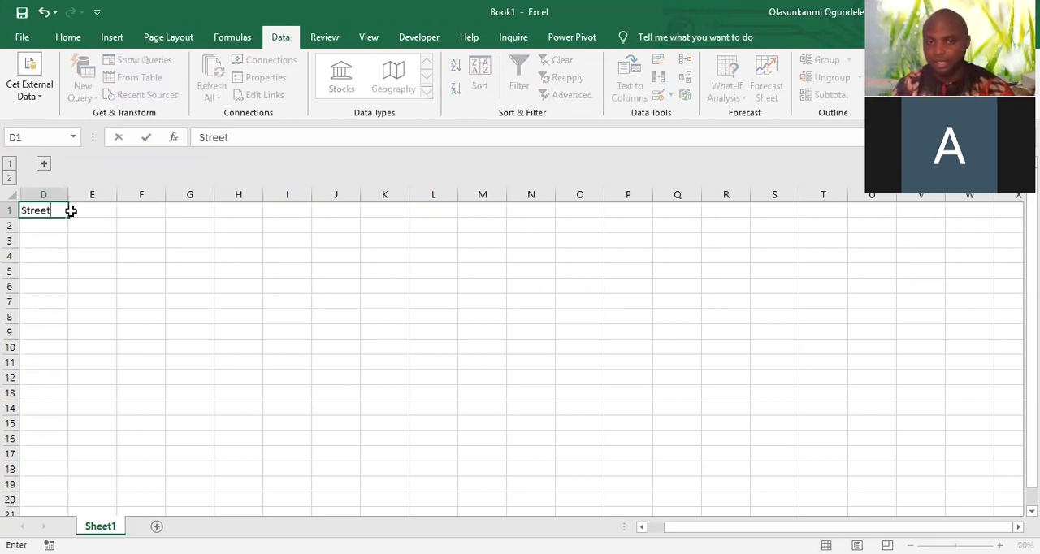
pyautogui.press('Tab')
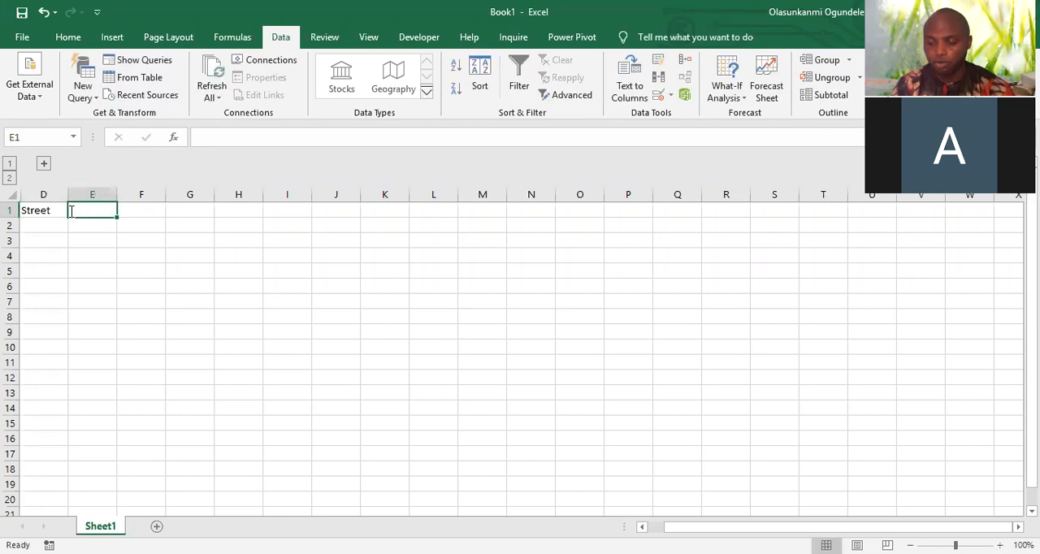
pyautogui.write('Phonenumber')
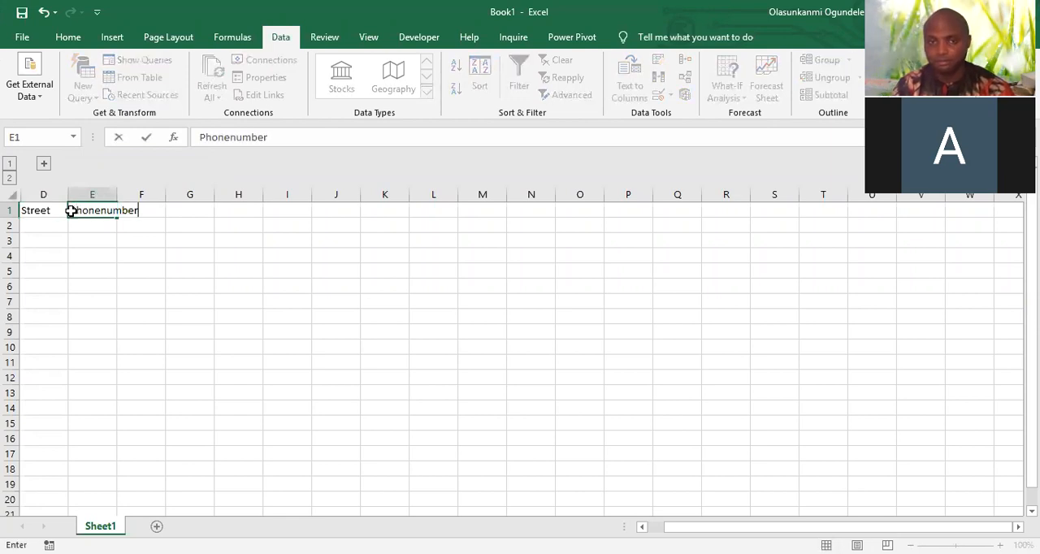
pyautogui.press('Tab')
pyautogui.write('Email')
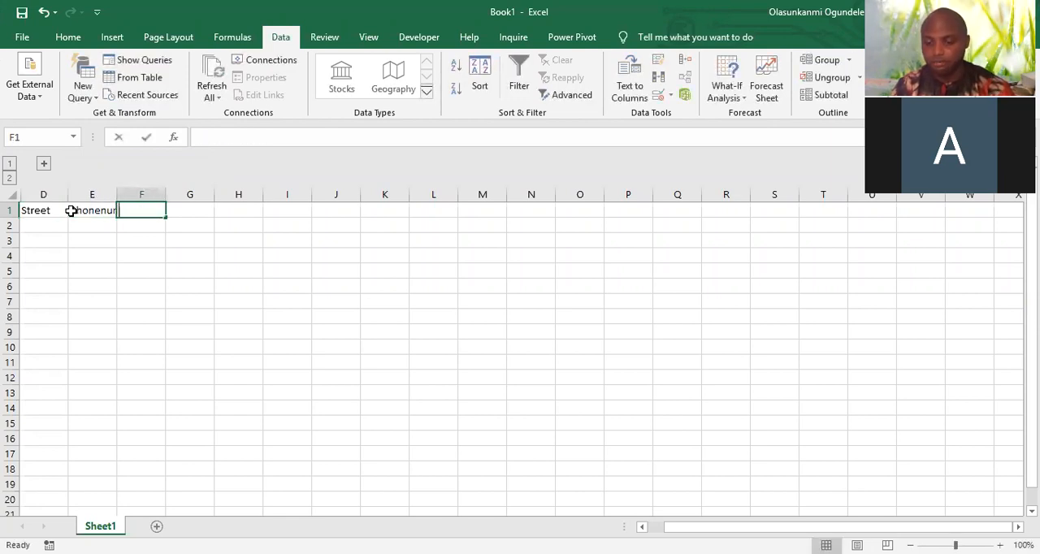
pyautogui.press('Tab')
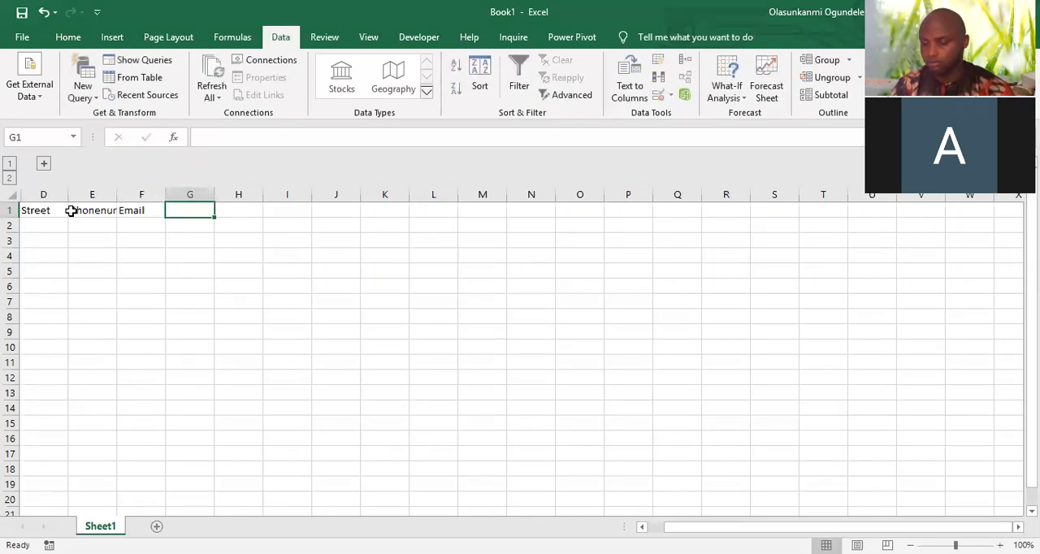
pyautogui.write('Faceboo')
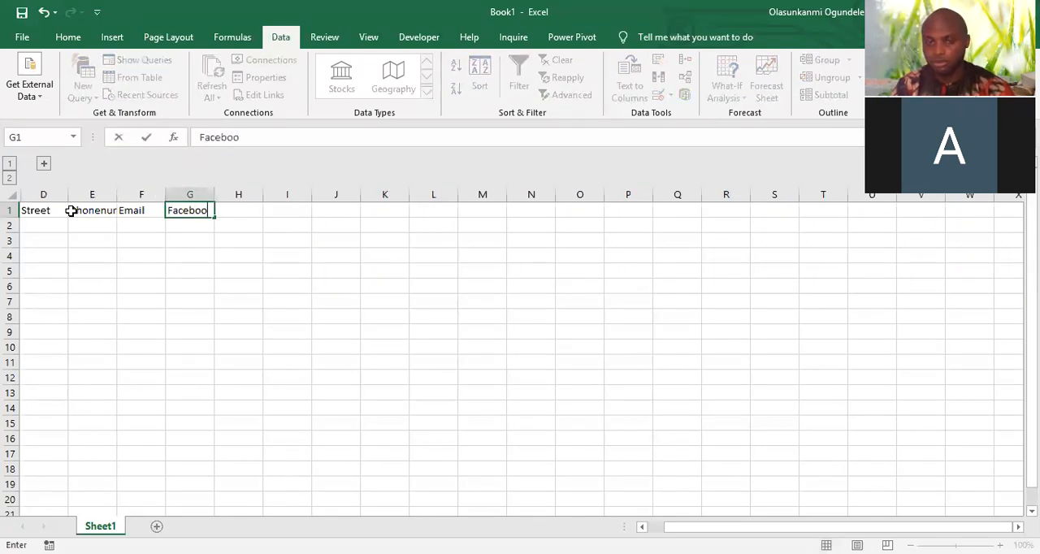
pyautogui.write('k Id')
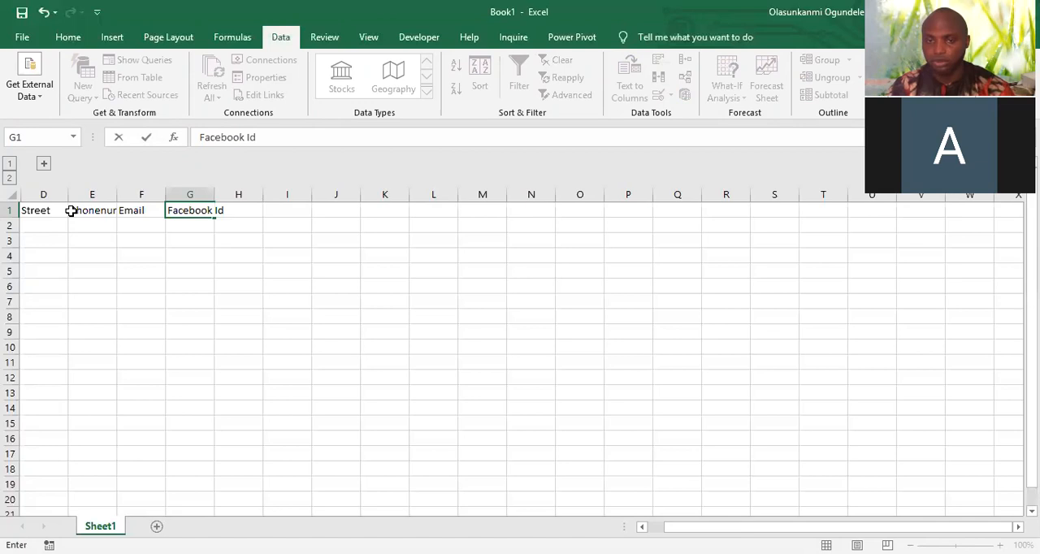
pyautogui.press('Tab')
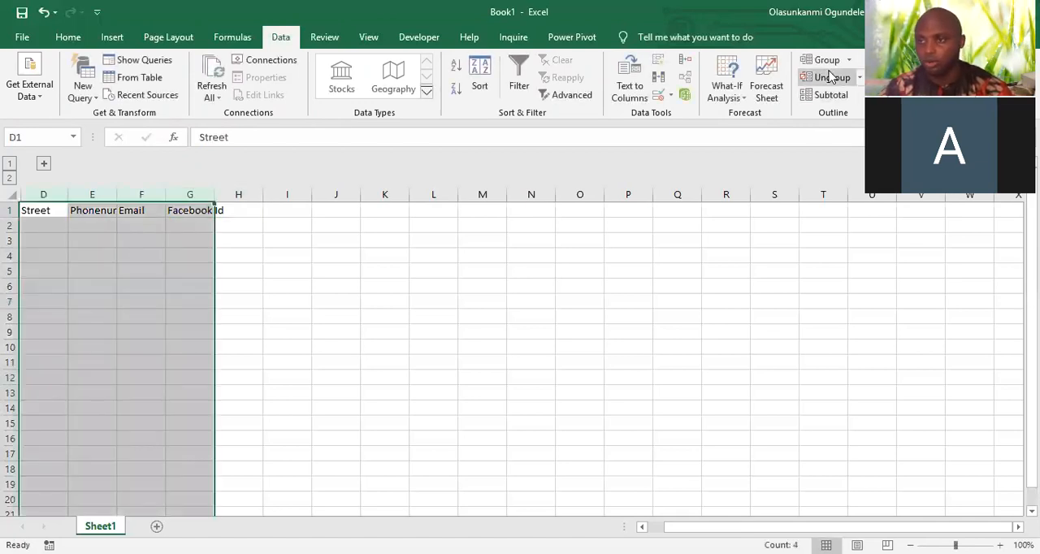
# Group columns D to G and collapse the resulting column group
pyautogui.click(822, 60)
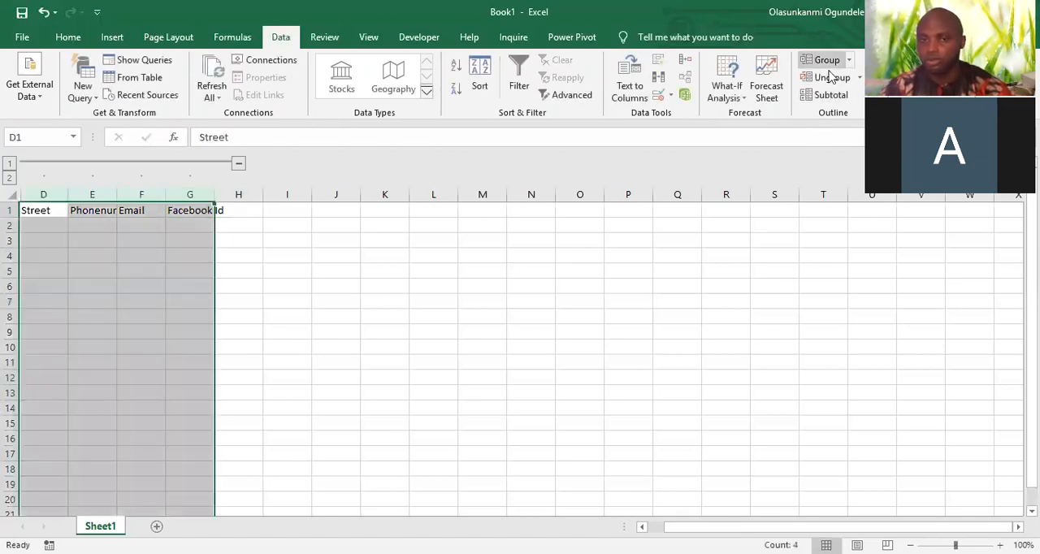
pyautogui.click(239, 164)
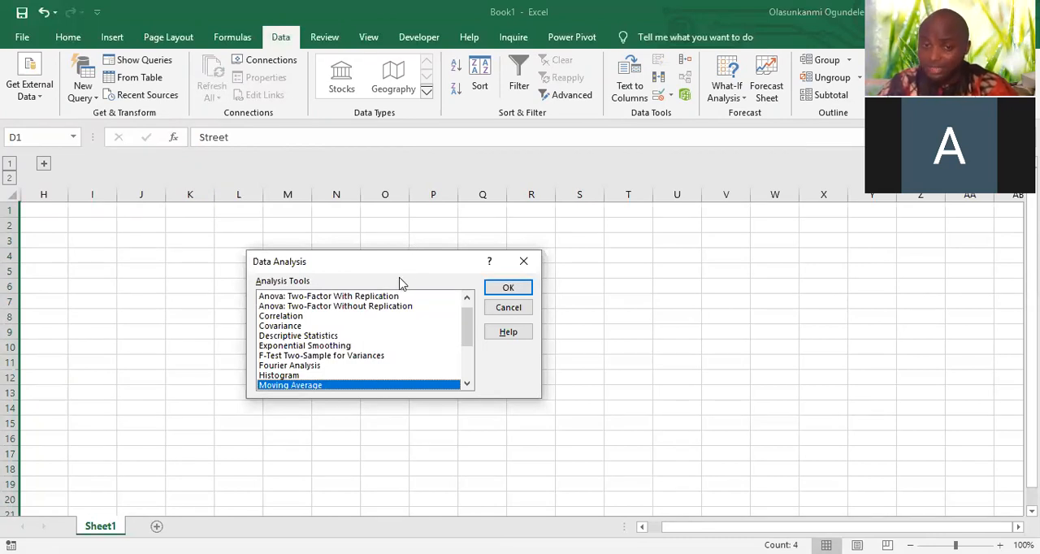
# Examine the Data Analysis tools and the Solver parameters, closing both dialogs without running anything
pyautogui.click(523, 261)
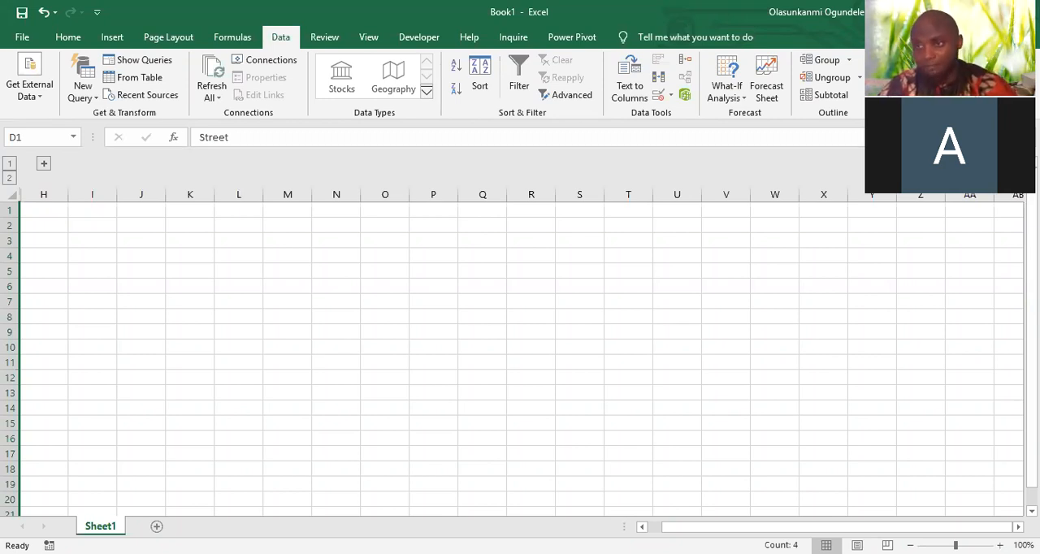
pyautogui.click(901, 62)
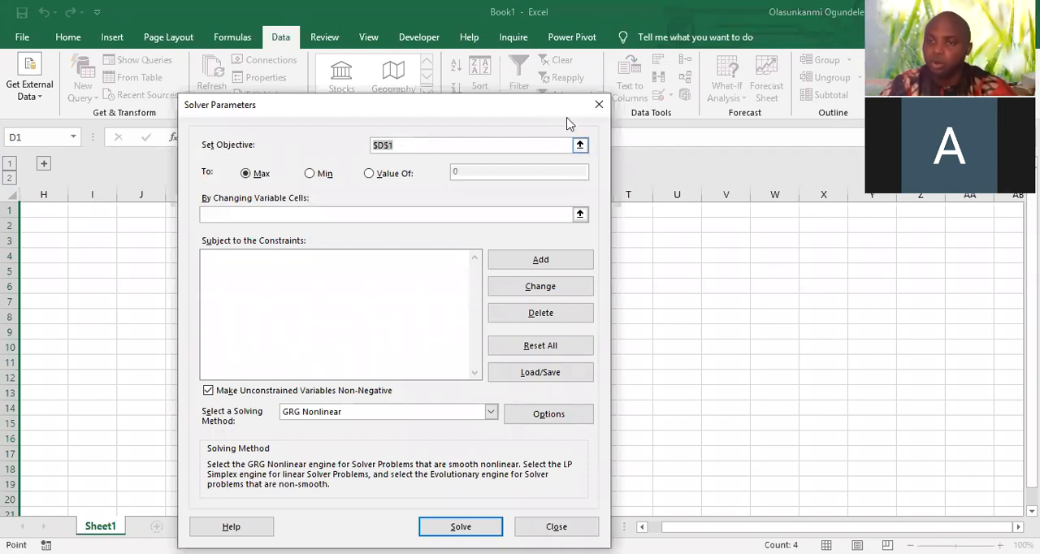
pyautogui.click(599, 104)
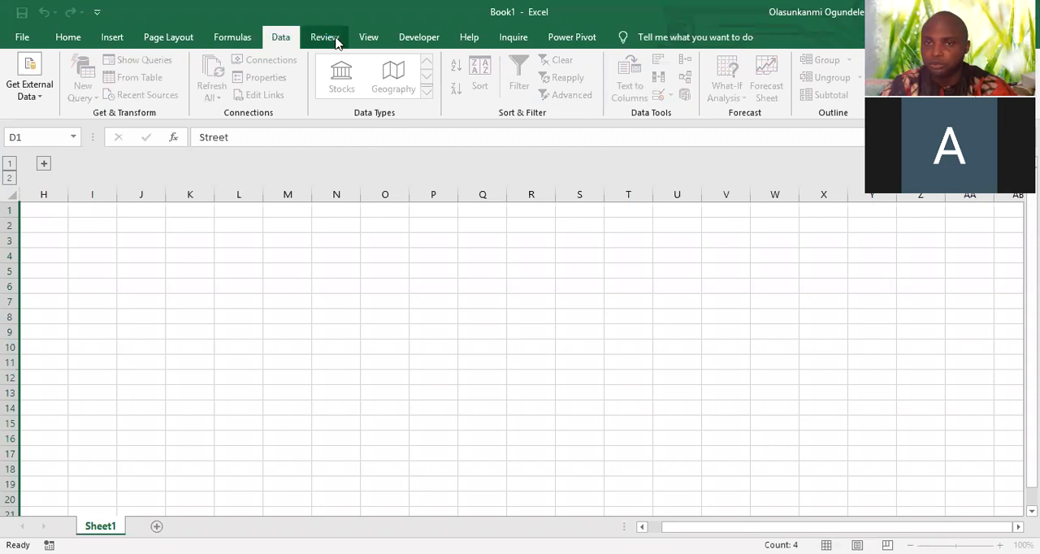
# Bring up the review and protection commands and expand the grouped columns to outline level 2
pyautogui.click(333, 39)
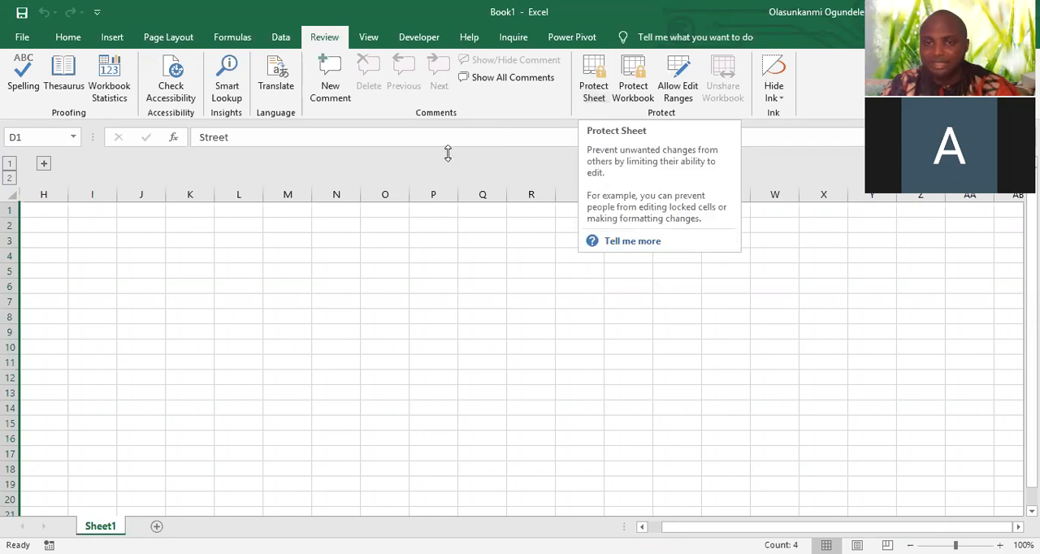
pyautogui.click(11, 178)
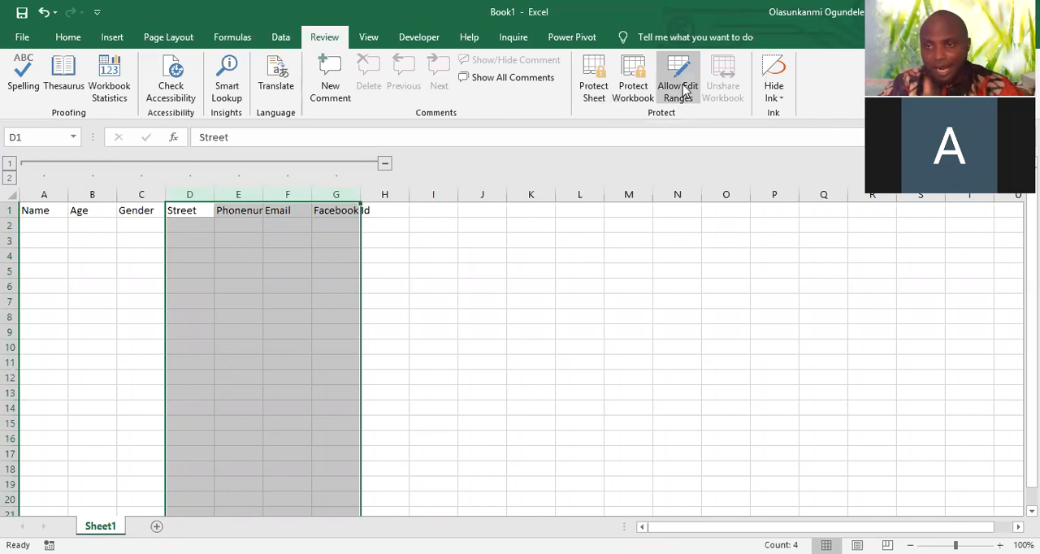
# Examine the View, Developer and Inquire commands, including a look at the Visual Basic editor
pyautogui.click(375, 44)
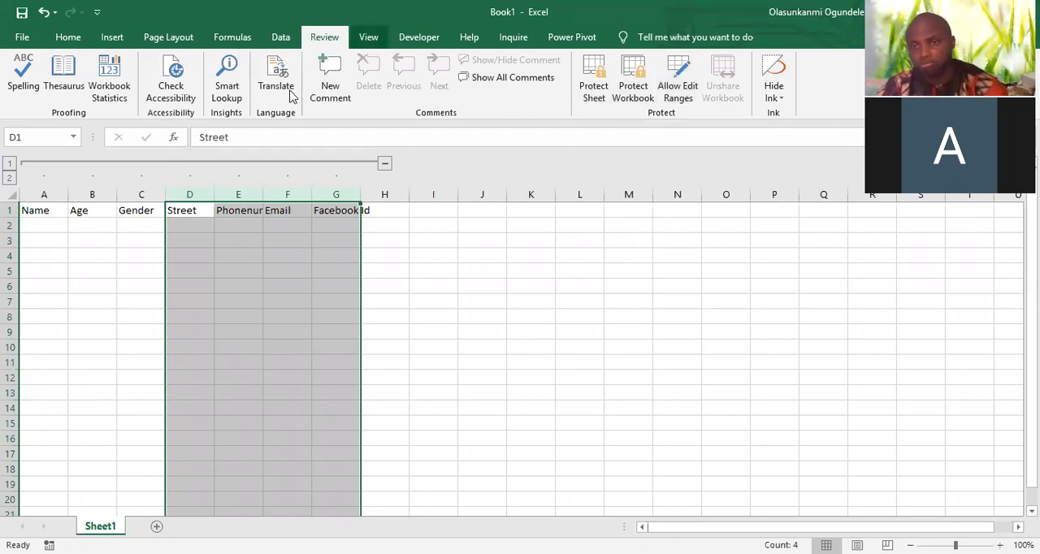
pyautogui.click(432, 42)
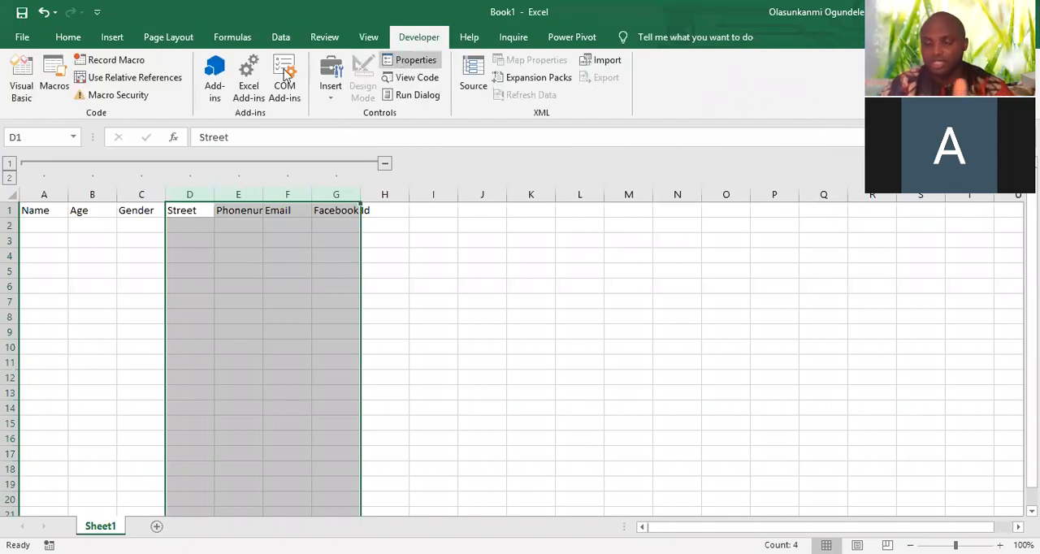
pyautogui.click(23, 69)
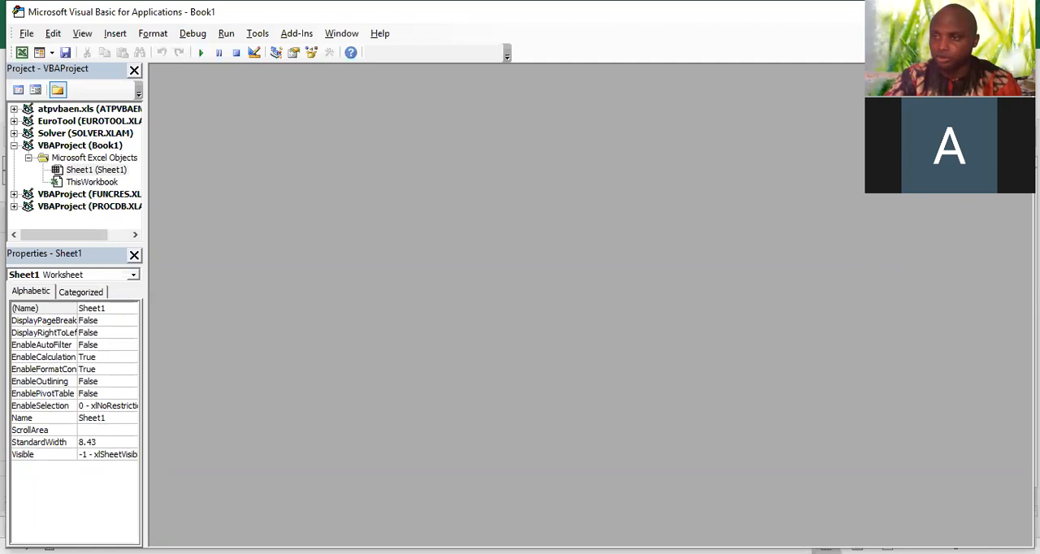
pyautogui.hotkey('alt', 'F11')
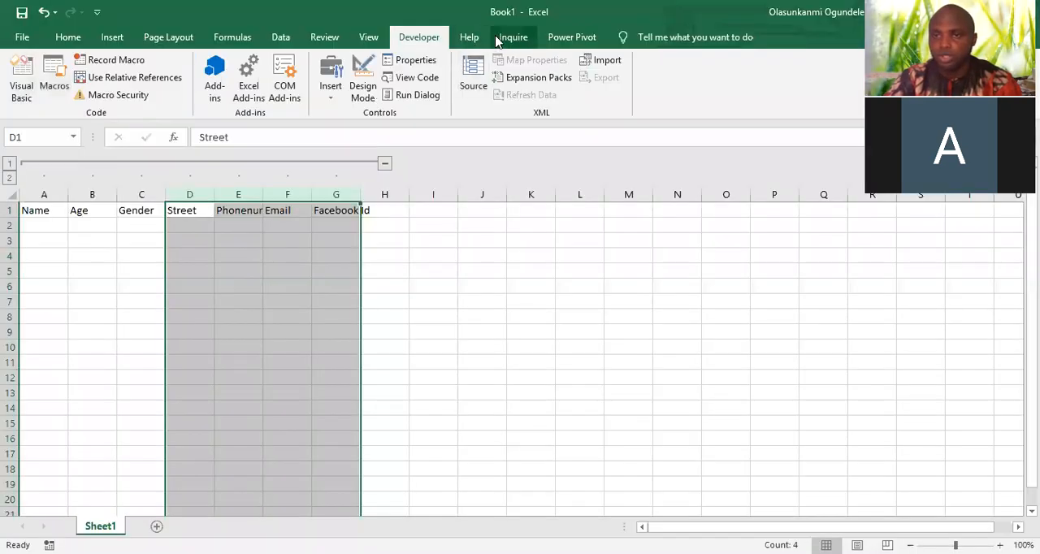
pyautogui.click(501, 38)
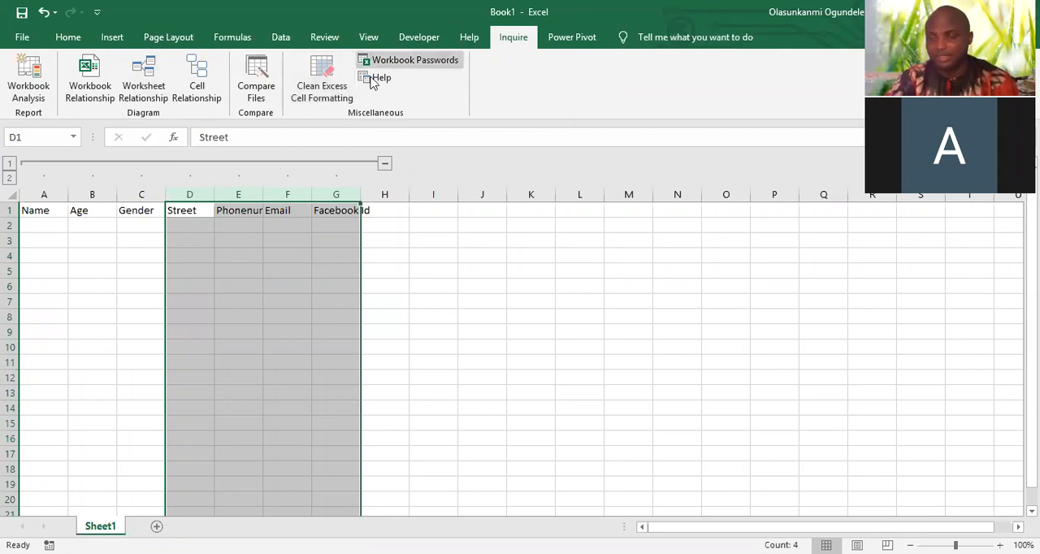
pyautogui.click(406, 242)
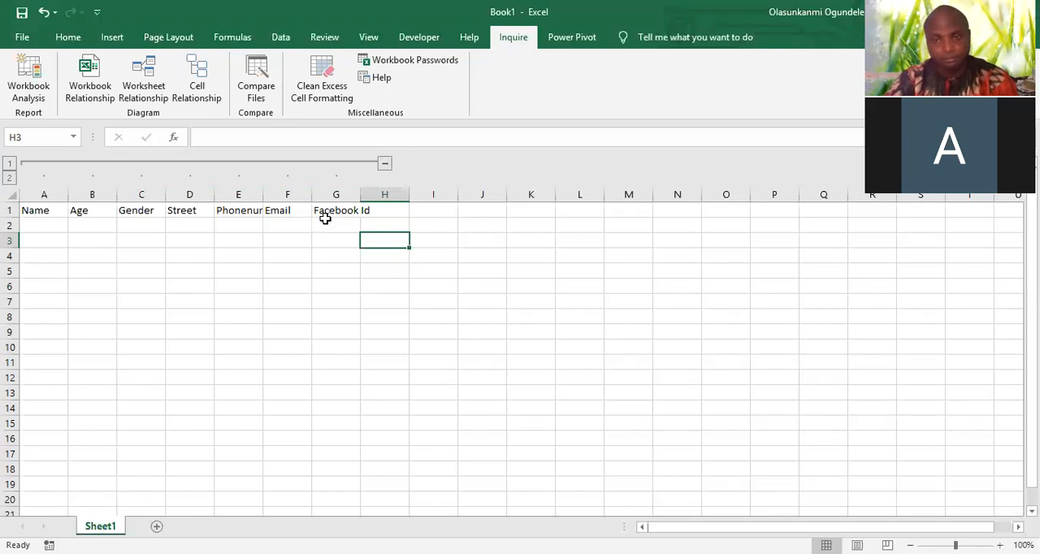
pyautogui.click(327, 224)
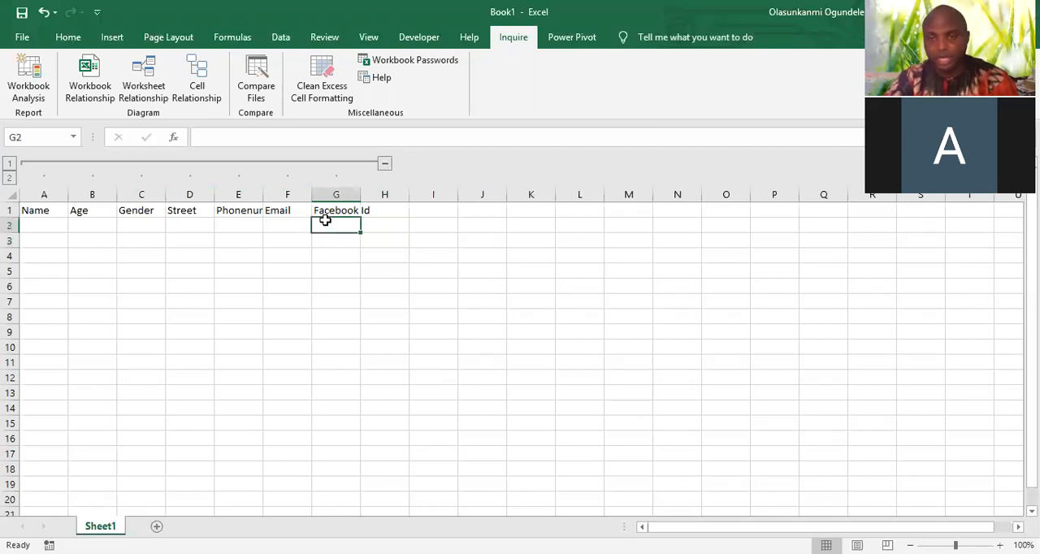
pyautogui.click(266, 225)
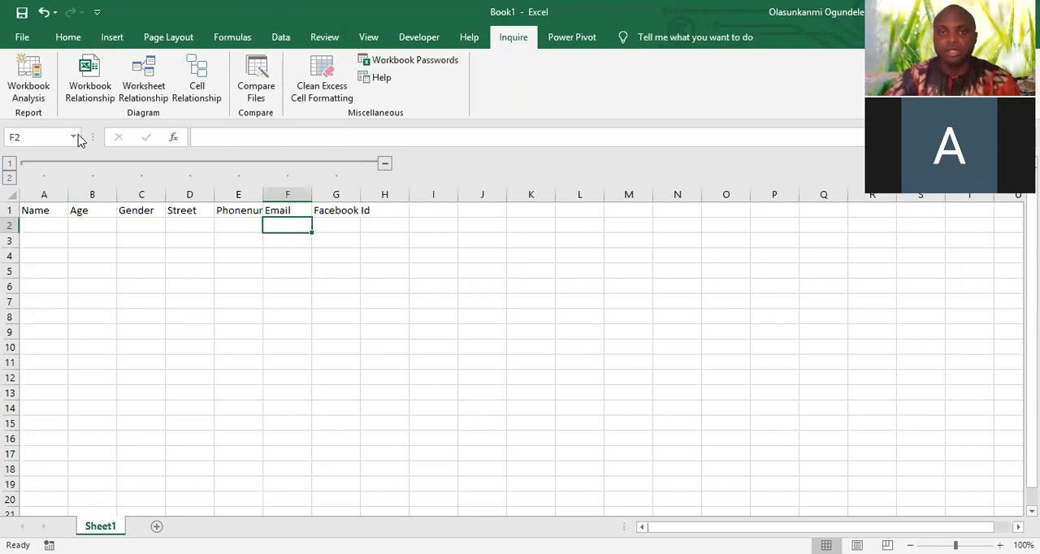
pyautogui.click(70, 38)
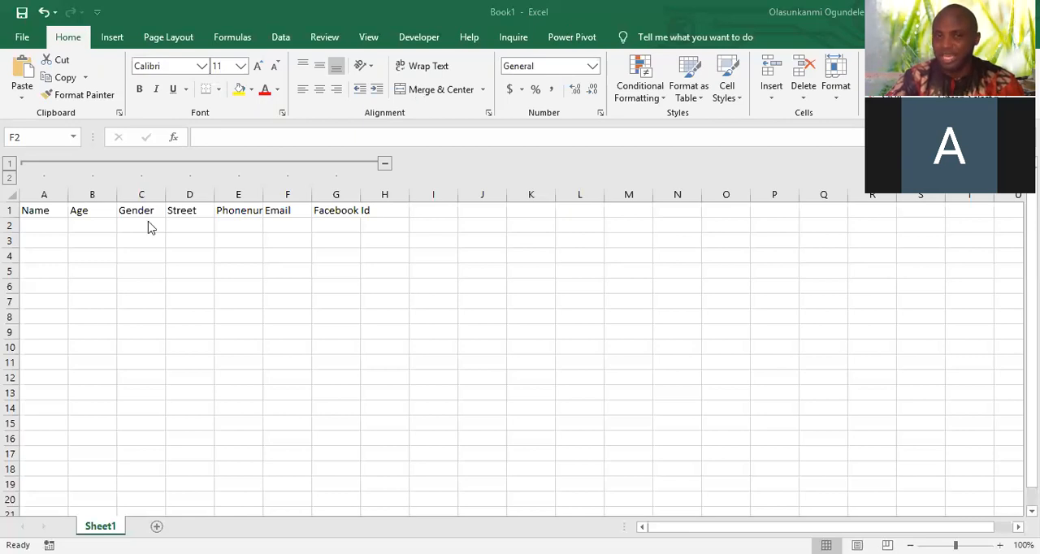
pyautogui.click(112, 230)
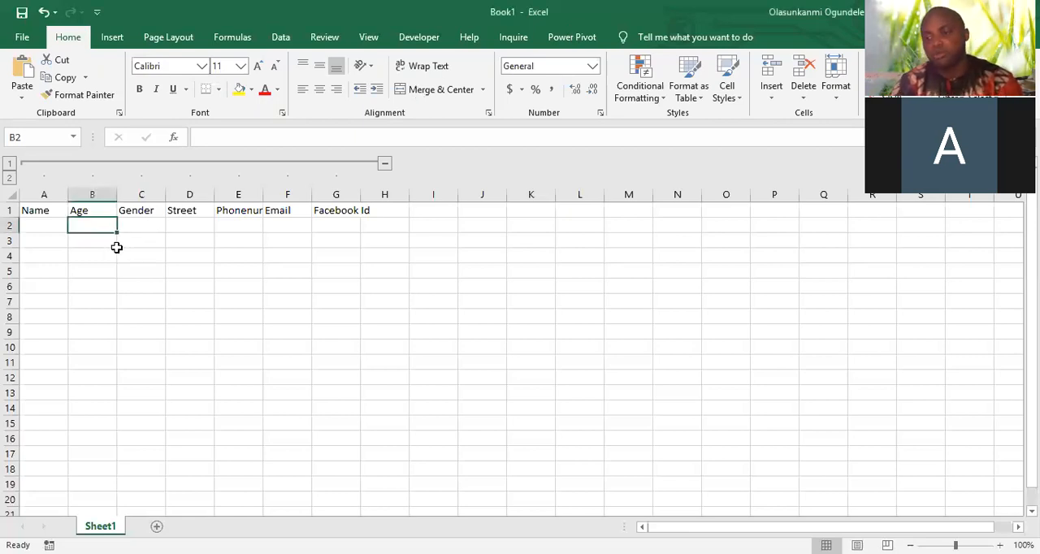
pyautogui.click(65, 238)
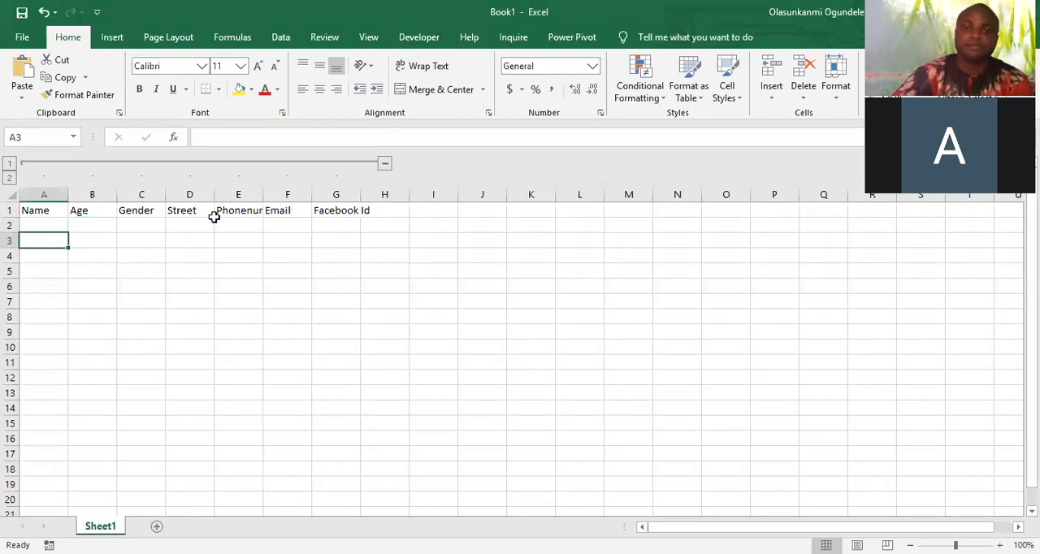
# Open the recent workbook "Copy of Copy of CBT USERS" from the rms cbt documents folder
pyautogui.click(22, 38)
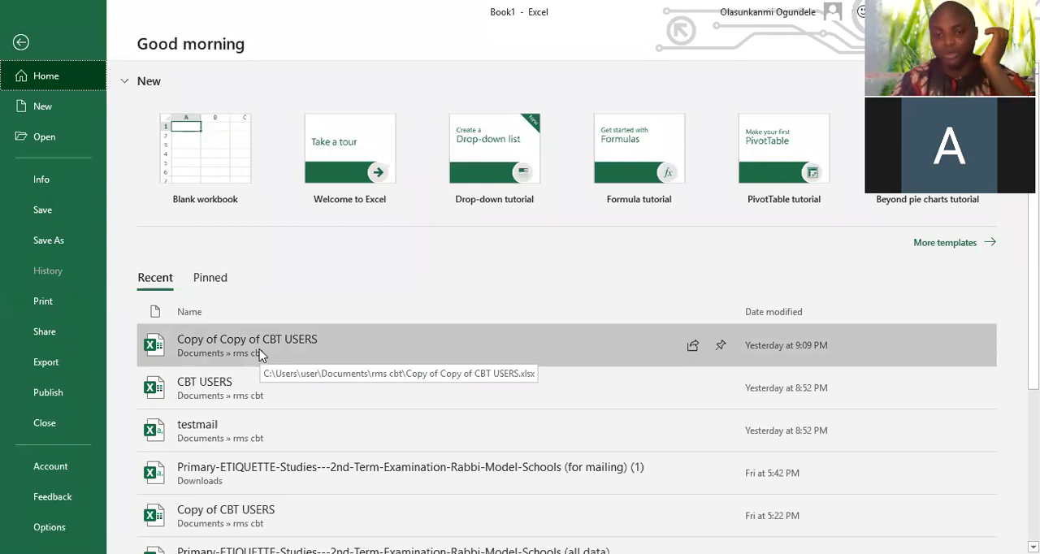
pyautogui.click(260, 355)
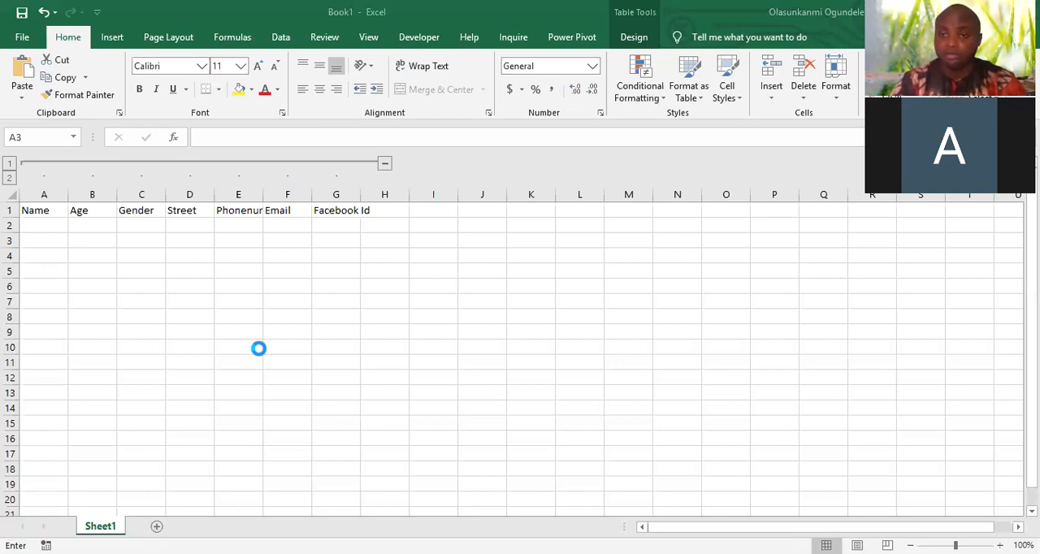
# Try starting a cell formula with the LEFT and TRIM functions
pyautogui.write('left')
pyautogui.press('Return')
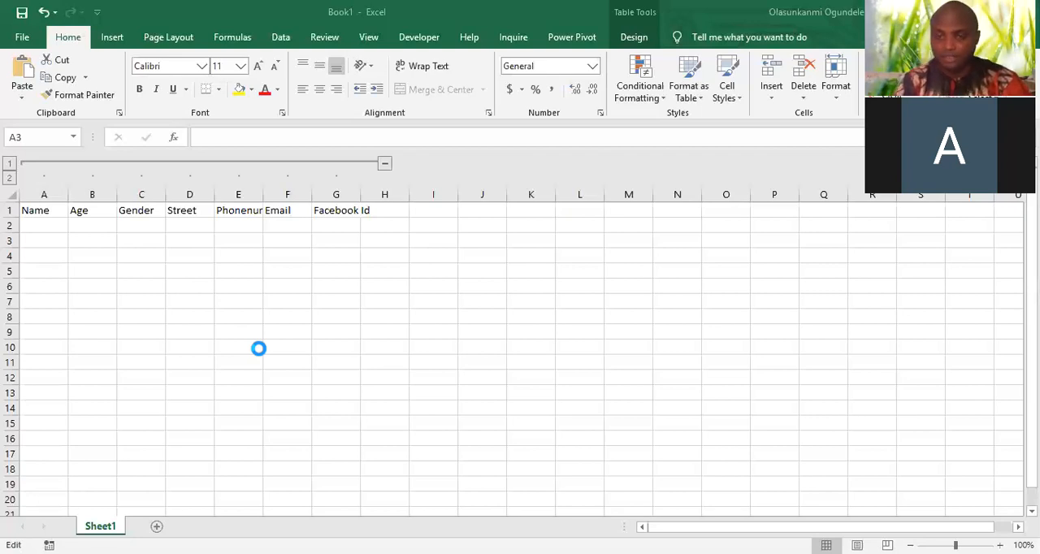
pyautogui.write('left')
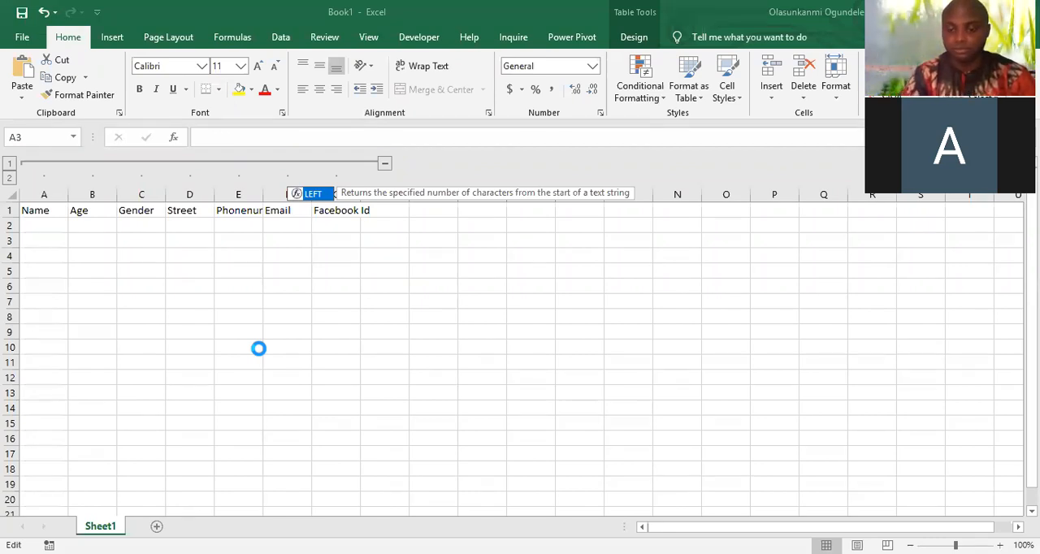
pyautogui.write('t')
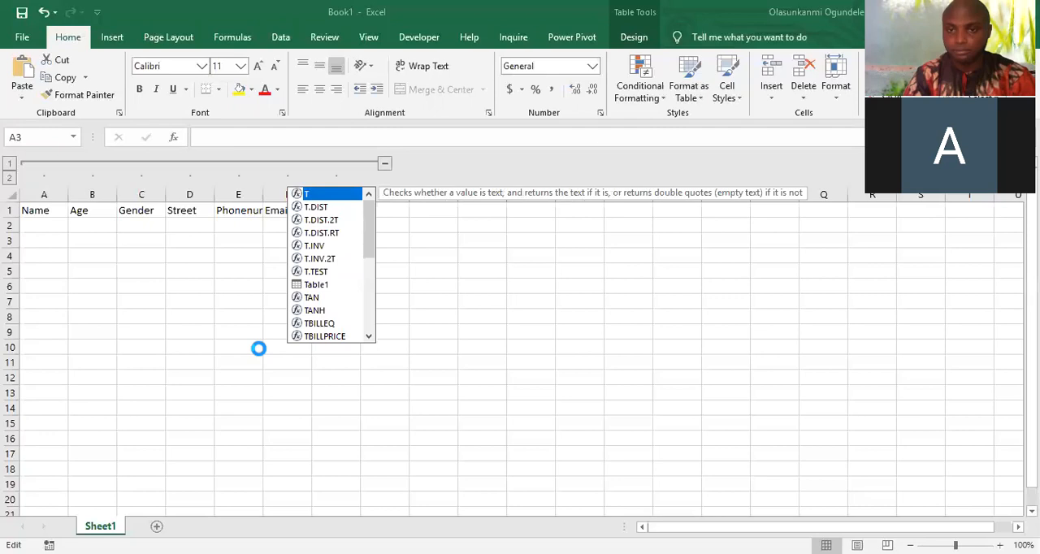
pyautogui.write('ri')
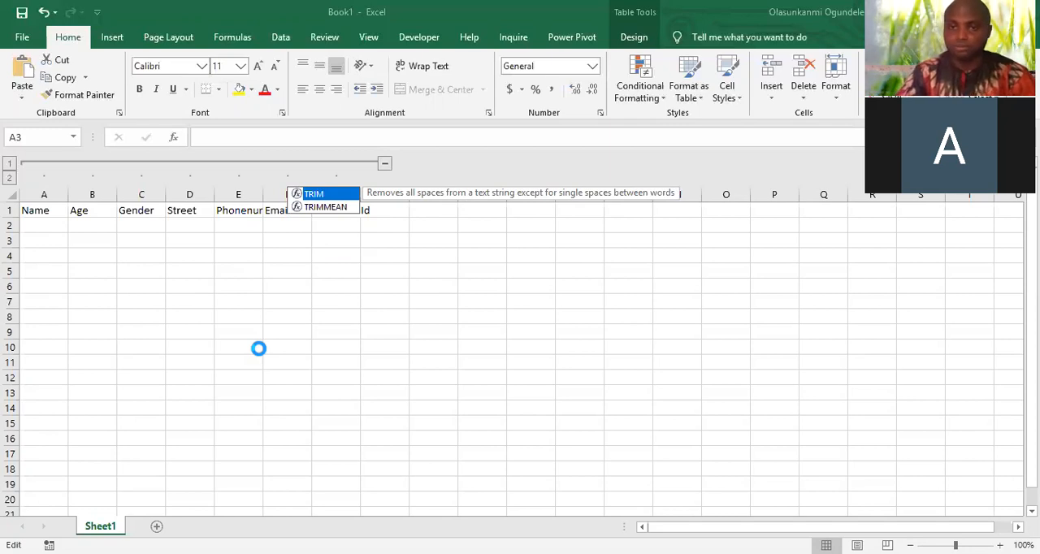
pyautogui.press('Tab')
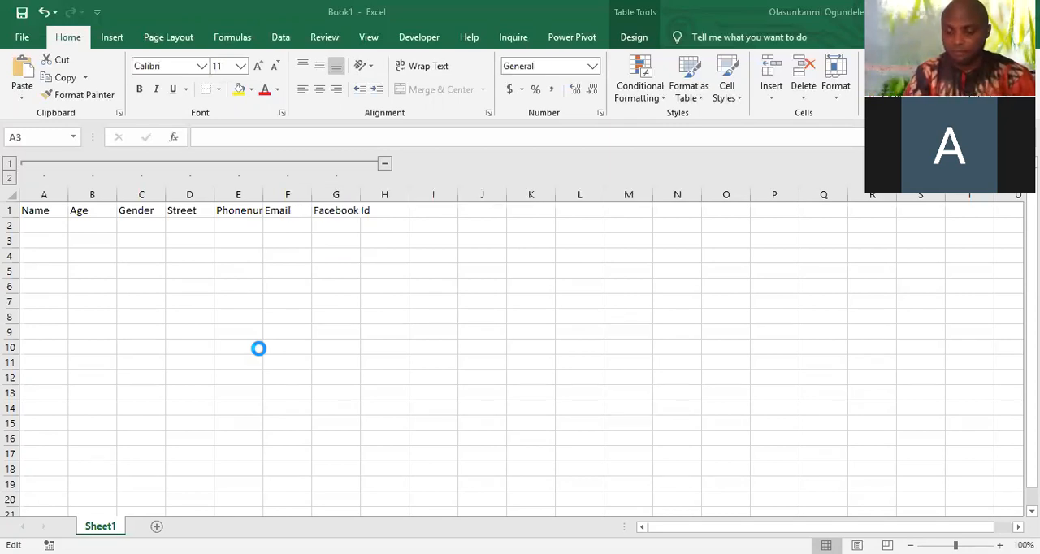
pyautogui.write('left')
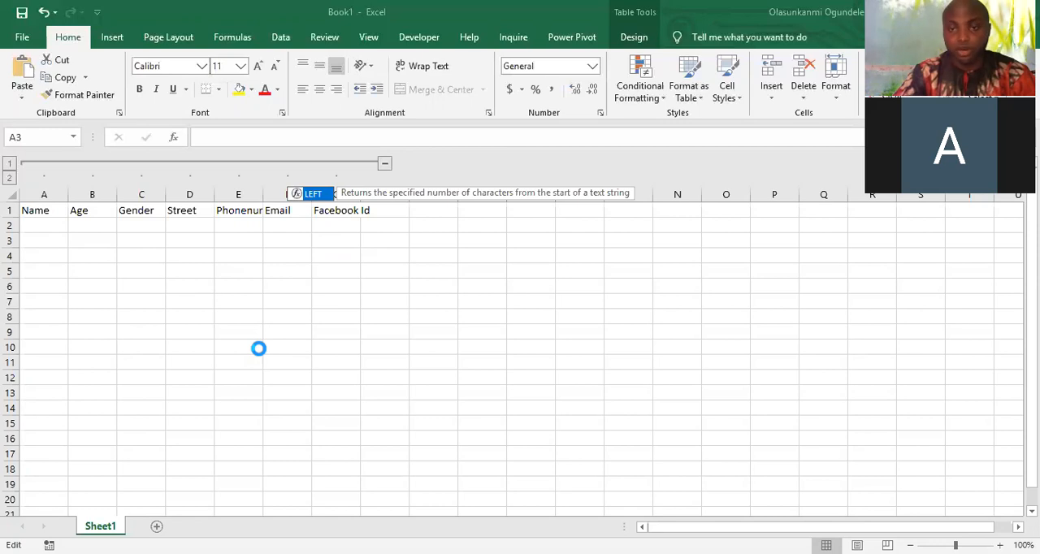
pyautogui.press('Tab')
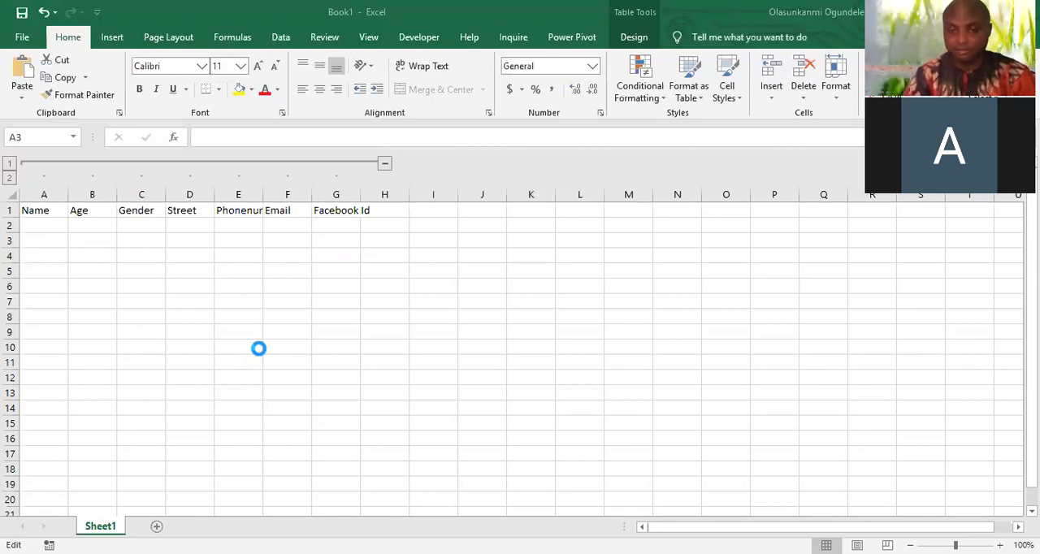
pyautogui.write('ri')
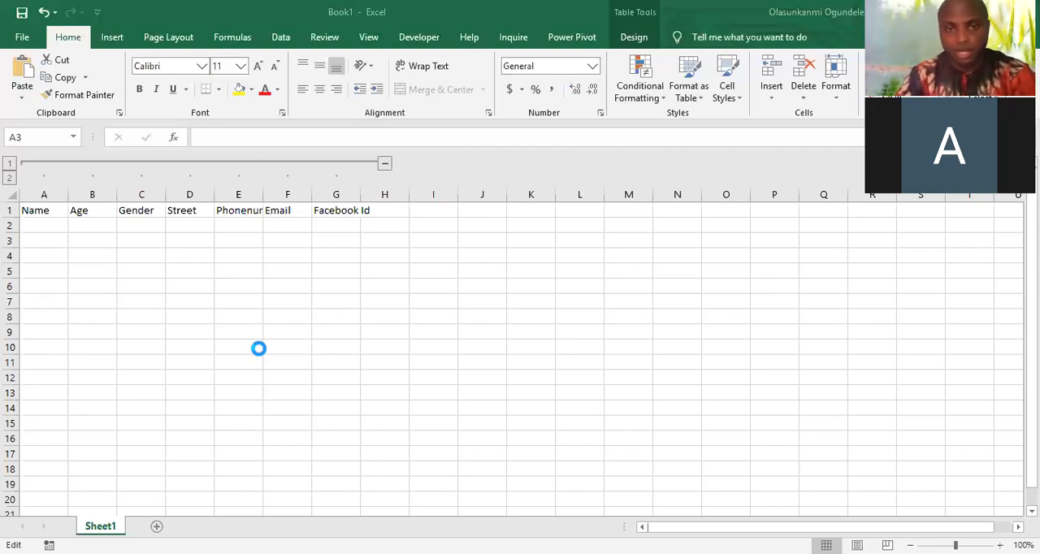
# Enter a LEFT formula with its text and num_chars arguments and close the parenthesis
pyautogui.write('left')
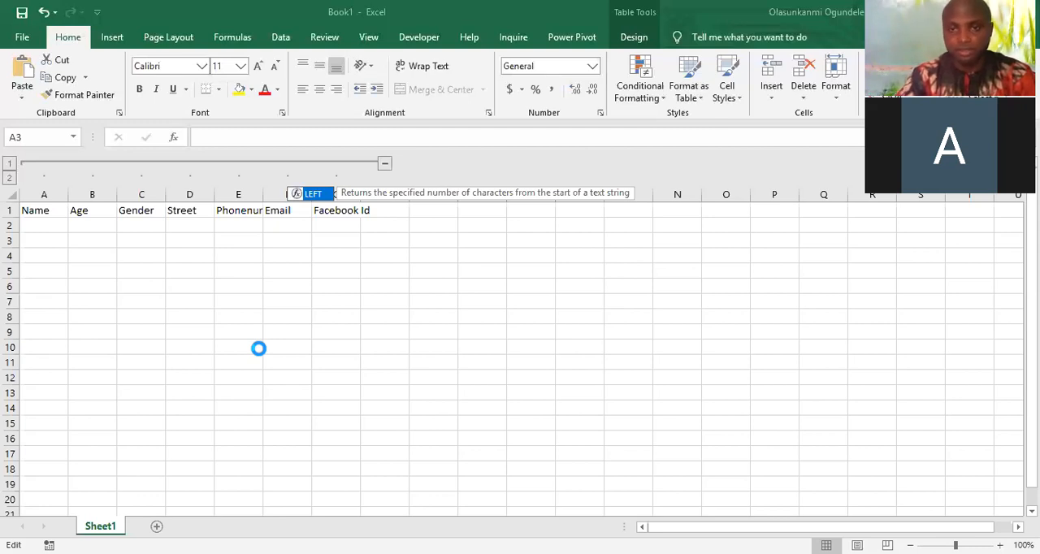
pyautogui.write('(')
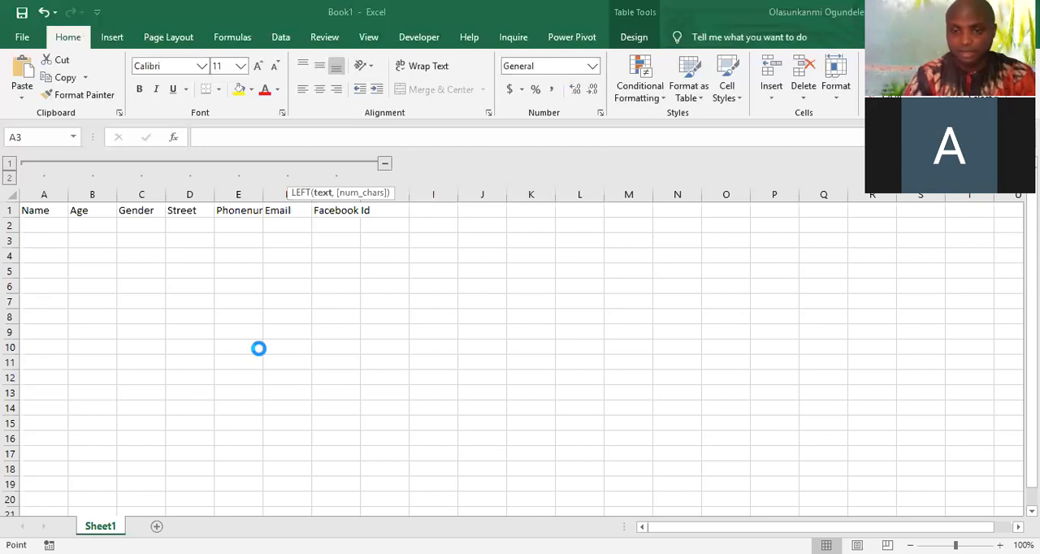
pyautogui.write(',')
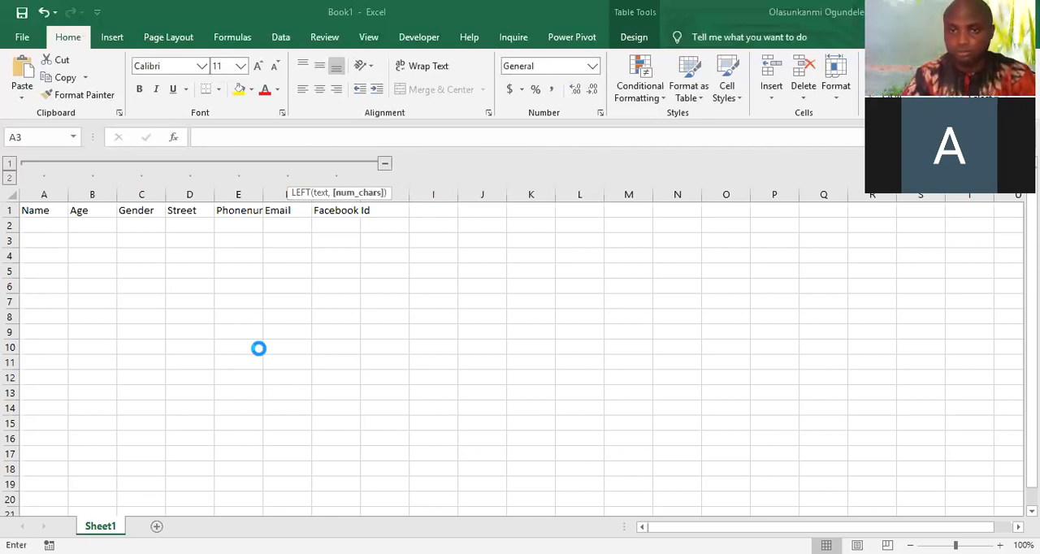
pyautogui.write(')')
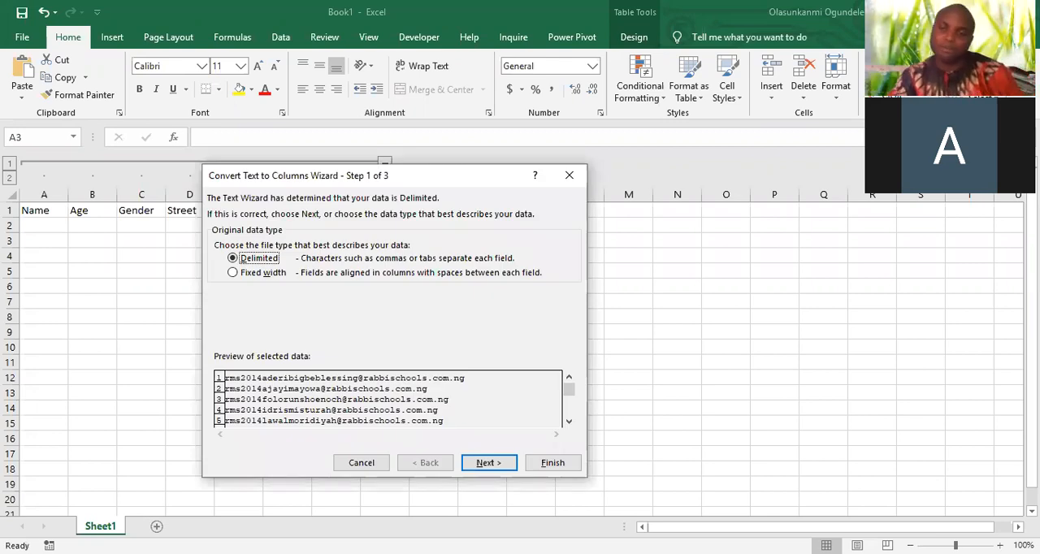
# Split the e-mail column with fixed-width Text to Columns, breaking after the seven-character class code, with General format and destination $A$1
pyautogui.moveTo(422, 175); pyautogui.dragTo(580, 120)
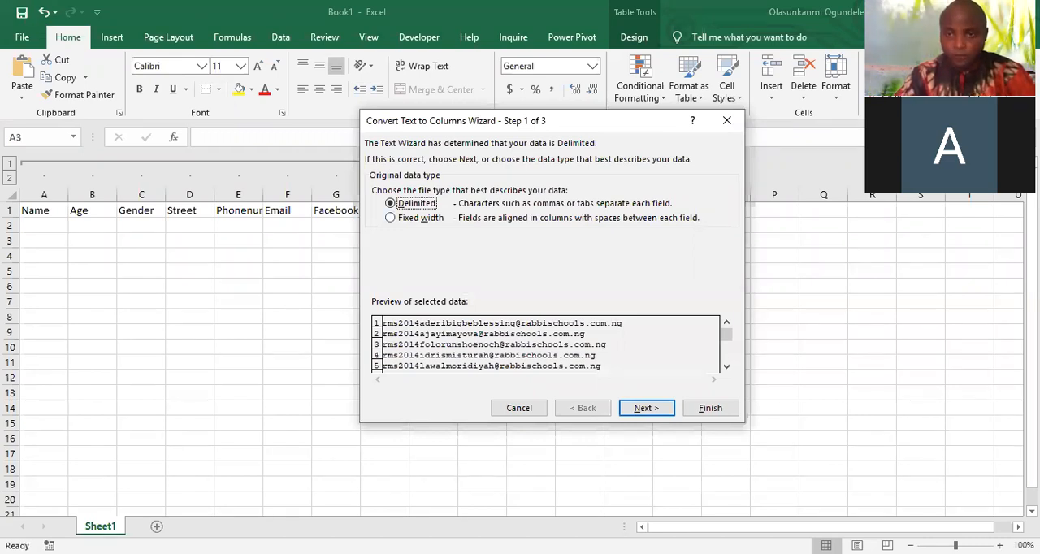
pyautogui.click(391, 218)
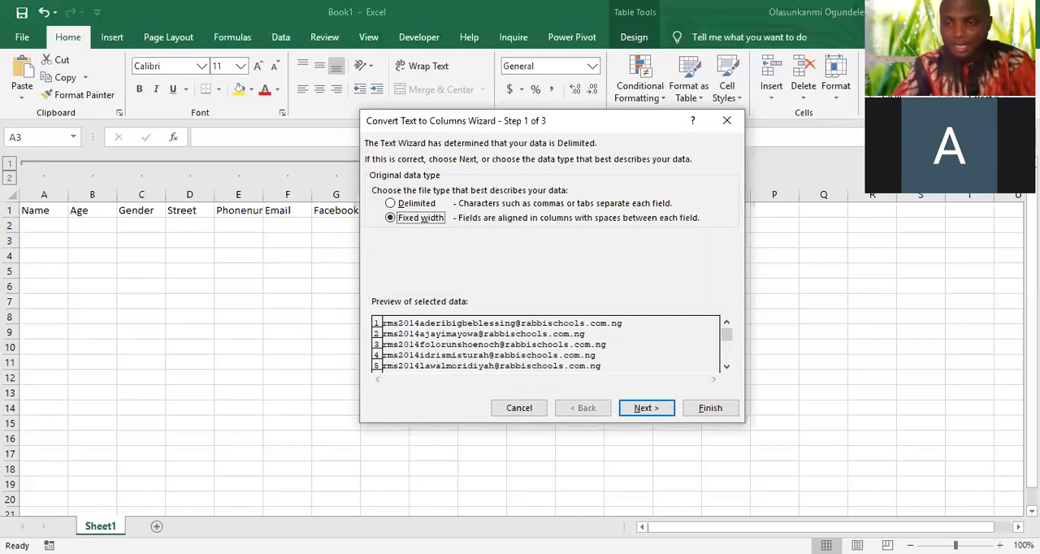
pyautogui.moveTo(727, 334); pyautogui.dragTo(727, 353)
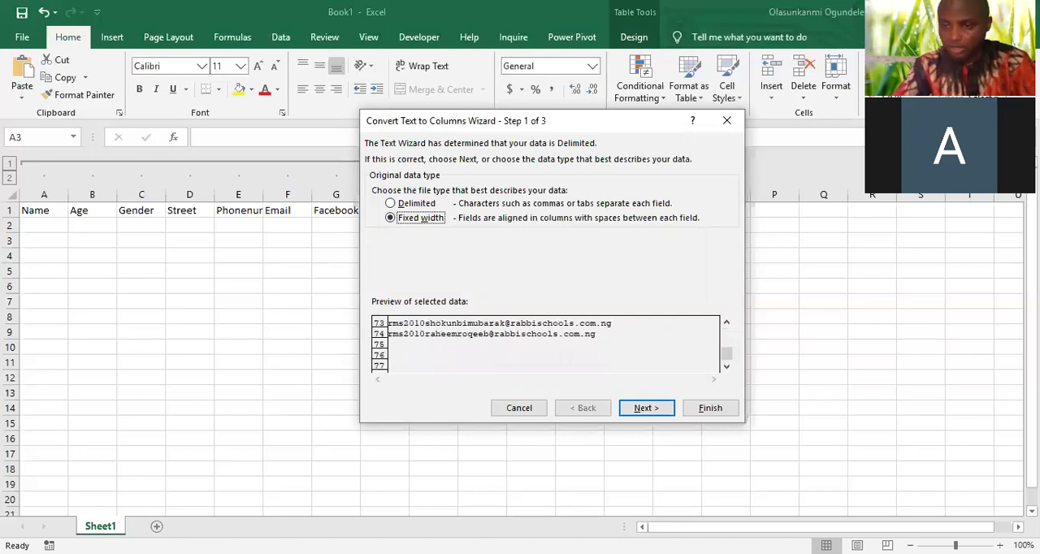
pyautogui.moveTo(727, 354); pyautogui.dragTo(727, 334)
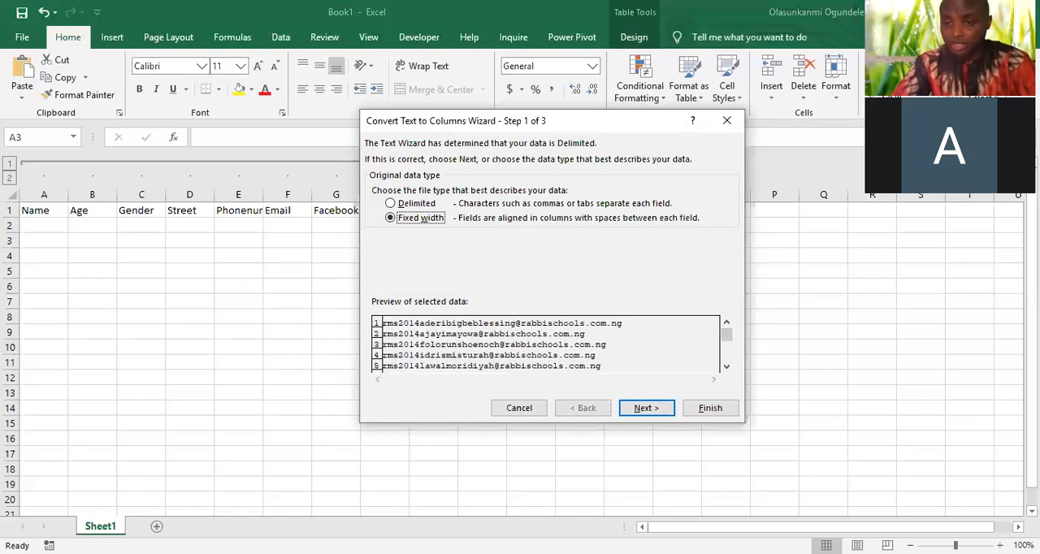
pyautogui.click(646, 408)
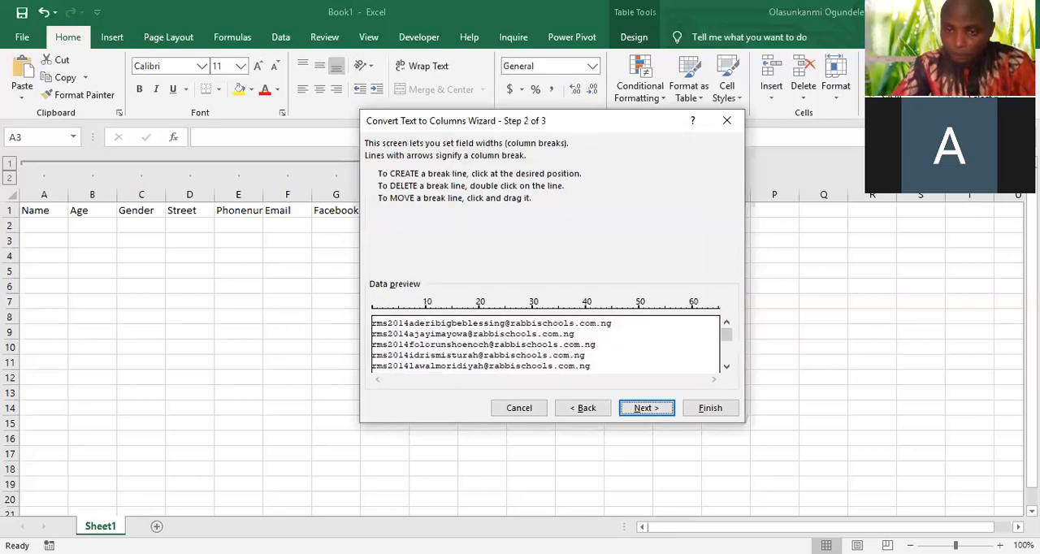
pyautogui.click(408, 333)
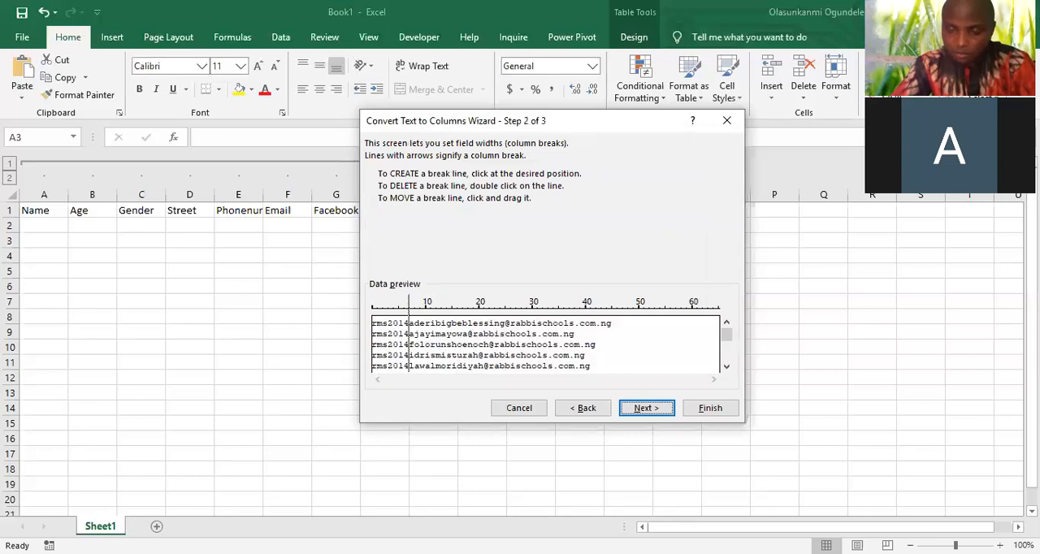
pyautogui.press('Return')
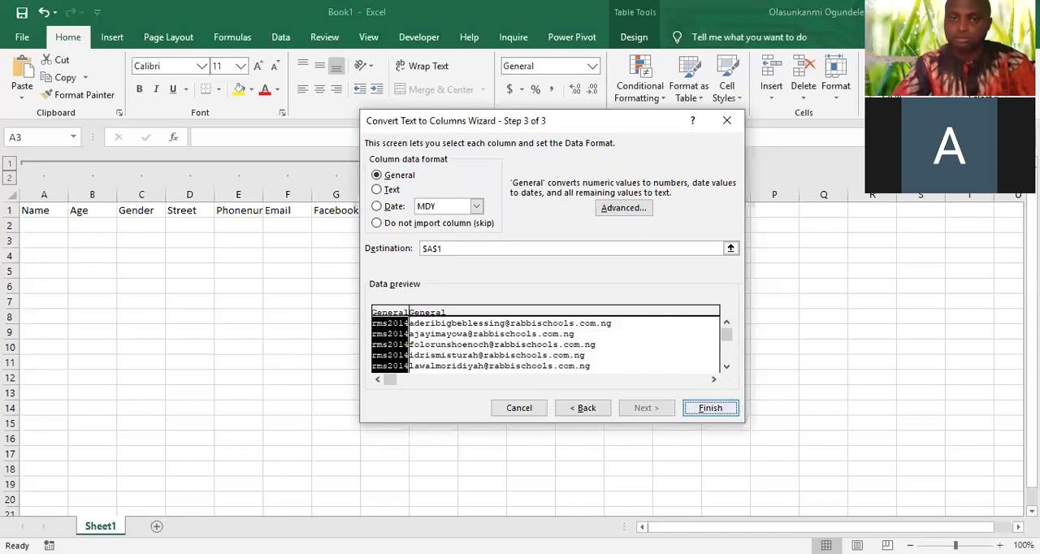
pyautogui.press('Return')
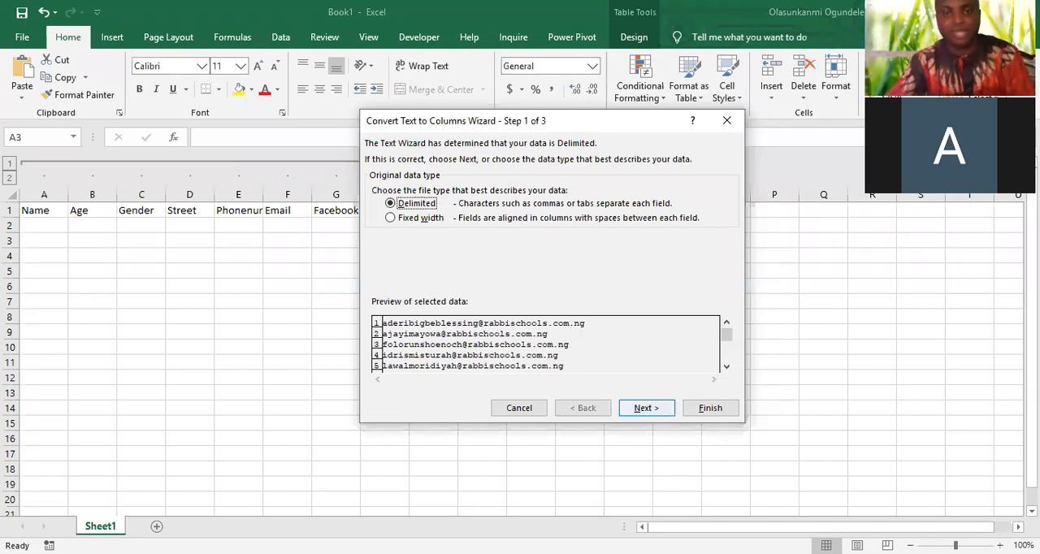
# Split the remaining e-mail text with delimited Text to Columns, using @ as the other delimiter and $B$1 as destination
pyautogui.click(646, 408)
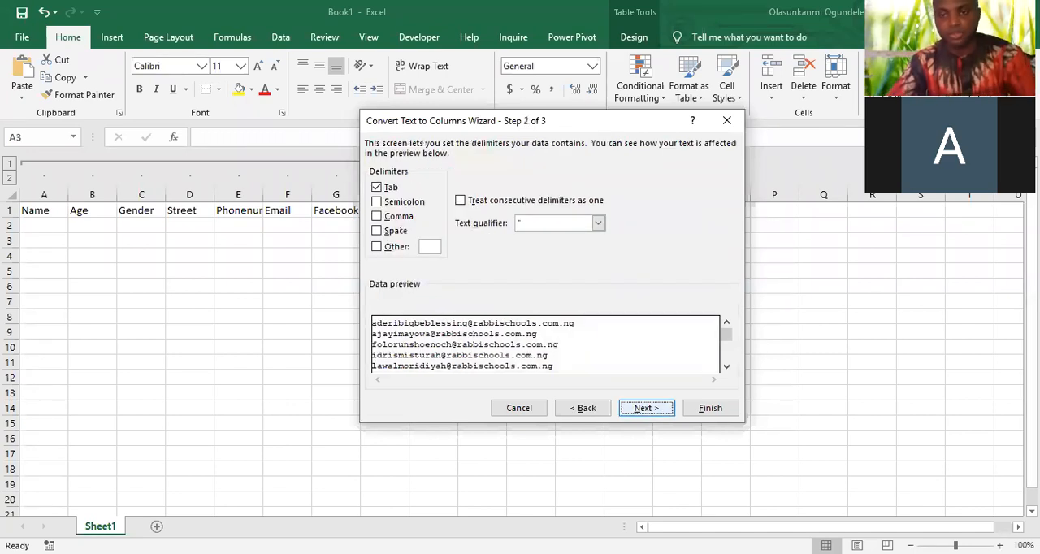
pyautogui.click(377, 247)
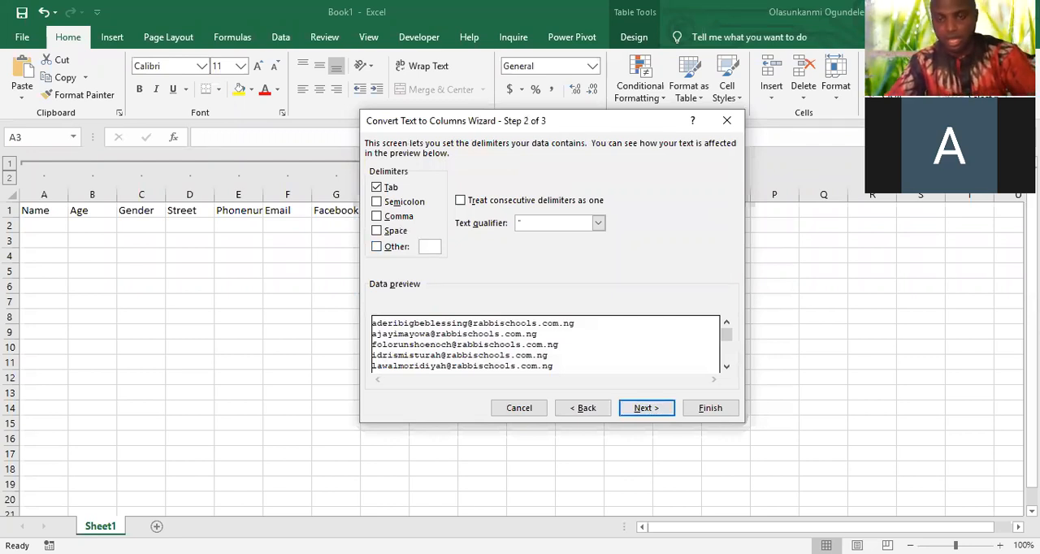
pyautogui.write('@')
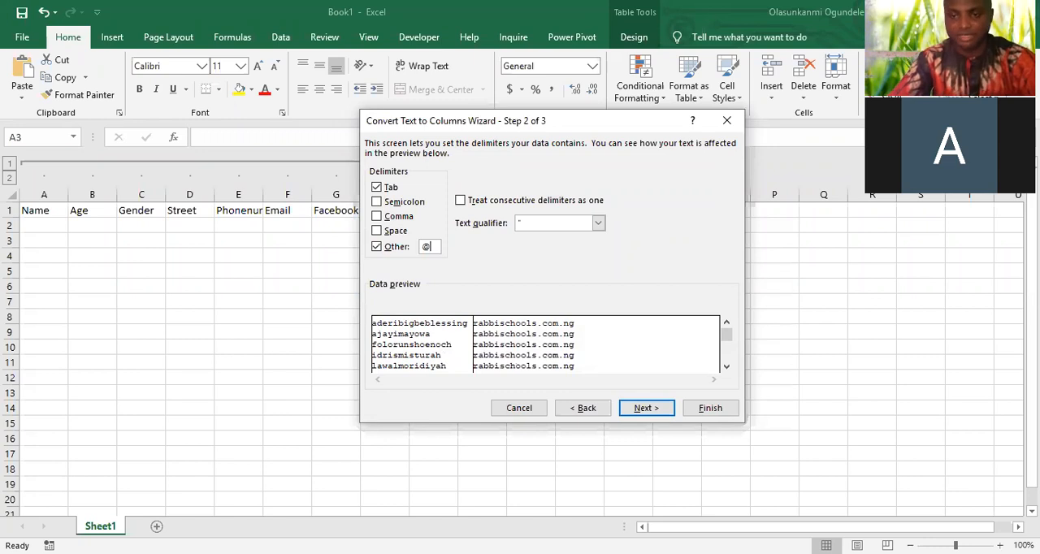
pyautogui.press('Return')
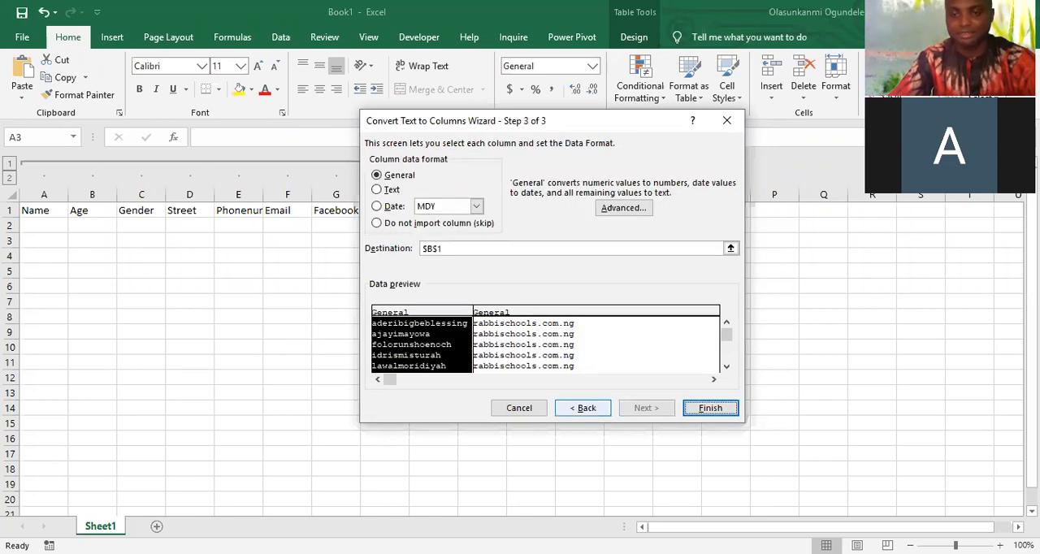
pyautogui.press('Return')
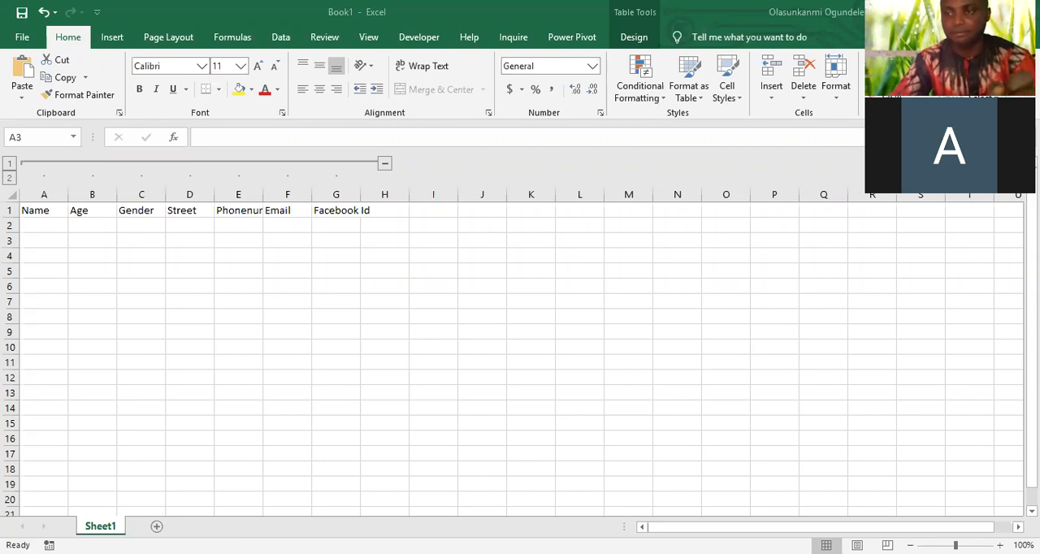
# Turn on filtering for the header row and check the CLASS filter list without applying a selection
pyautogui.click(952, 80)
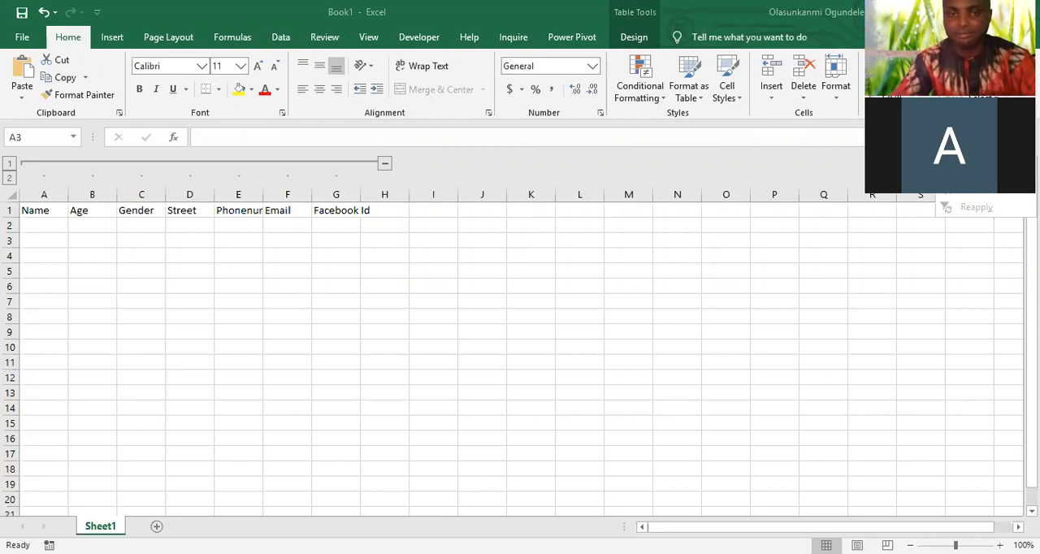
pyautogui.click(972, 172)
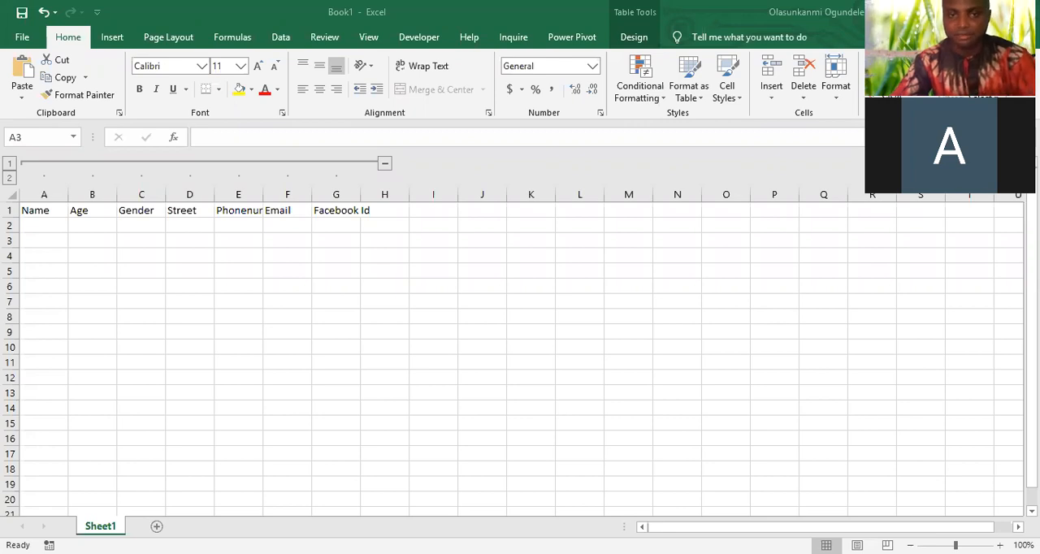
pyautogui.click(110, 176)
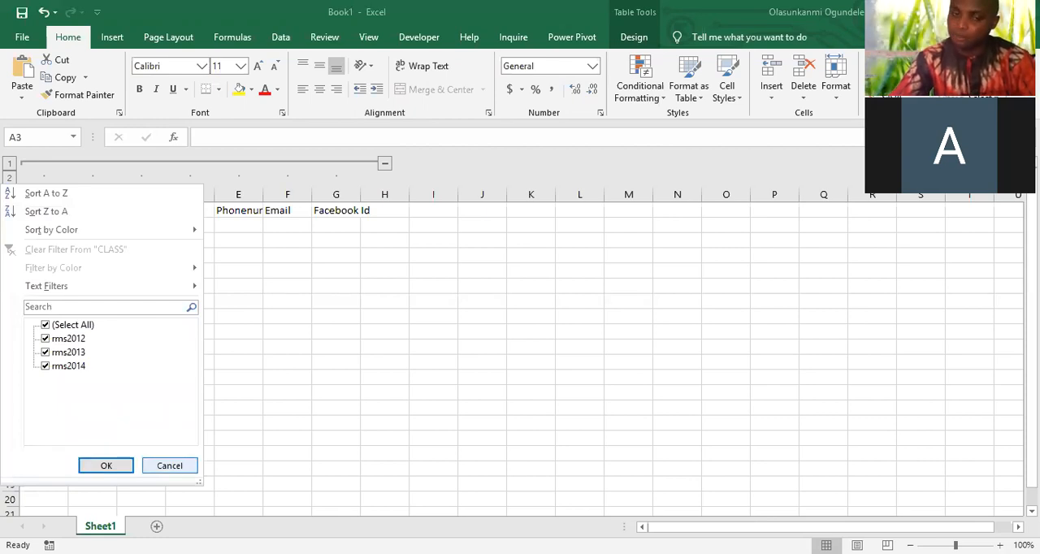
pyautogui.click(170, 465)
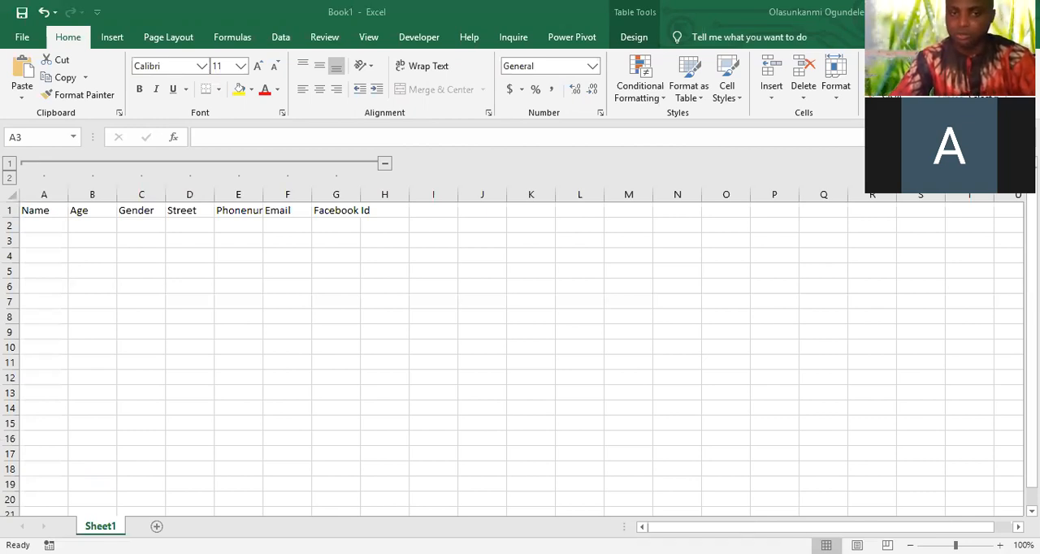
# Delete the row that cuts off the filtered range, and filter the CLASS column to show only rms2010
pyautogui.rightClick(9, 238)
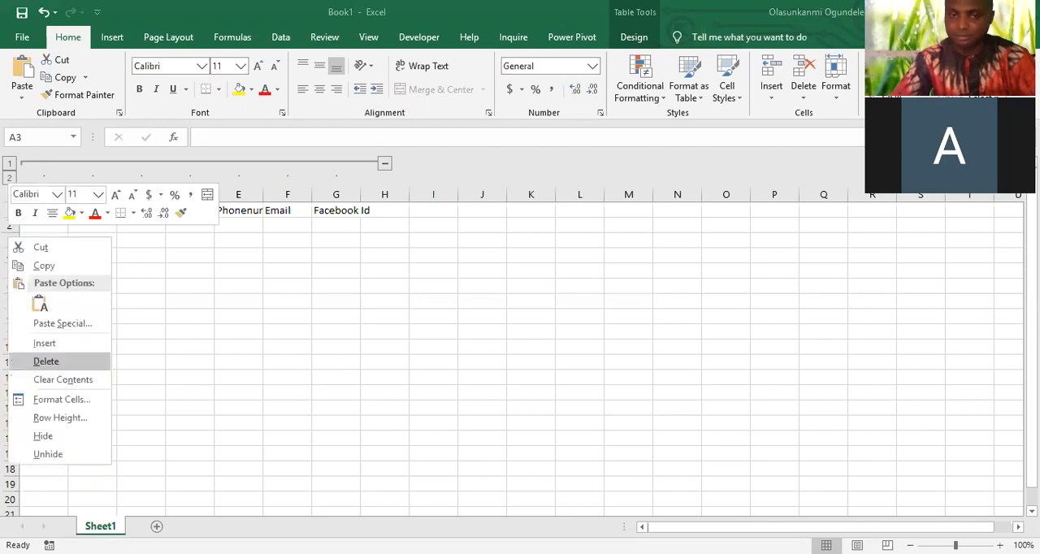
pyautogui.click(46, 361)
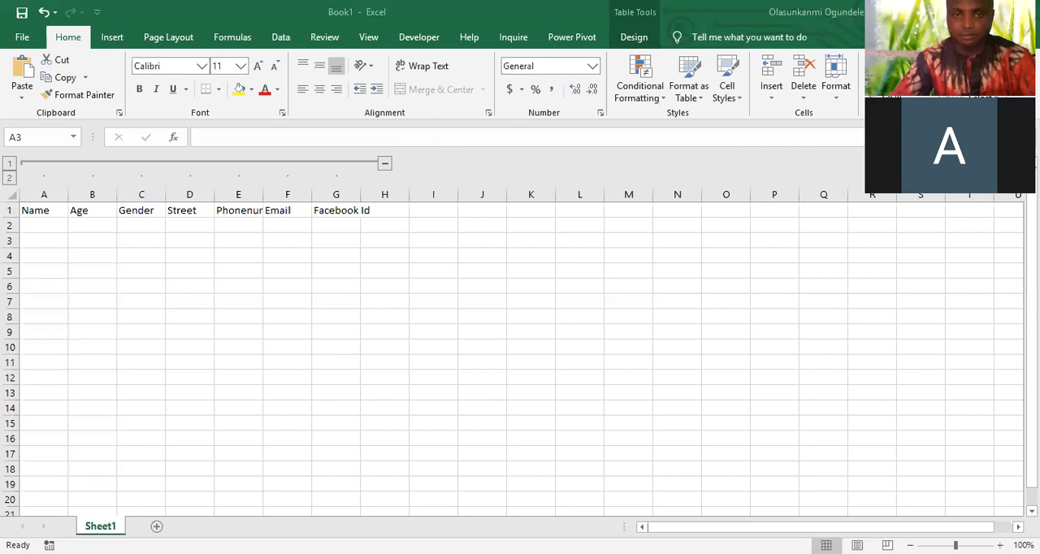
pyautogui.click(159, 176)
pyautogui.click(45, 325)
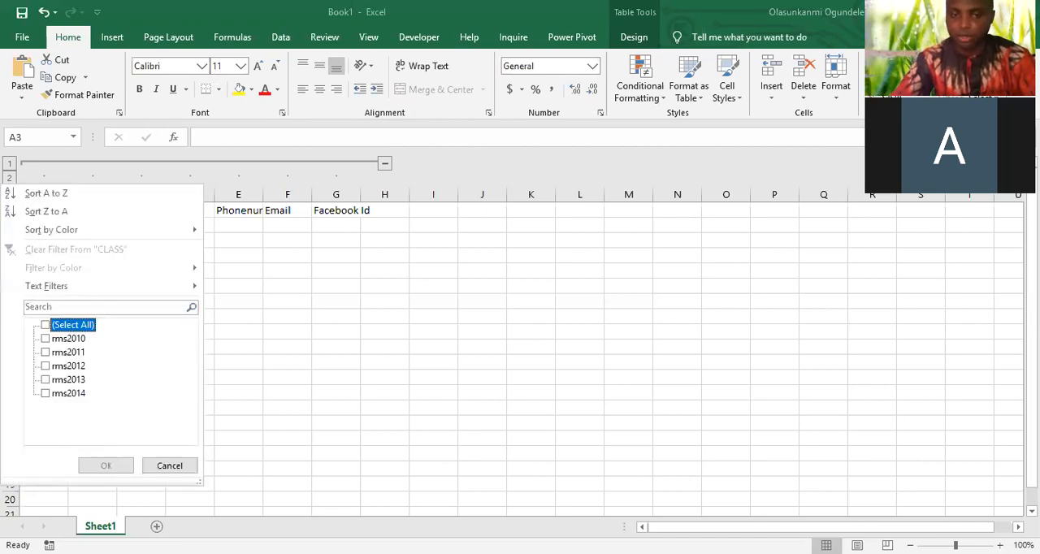
pyautogui.click(45, 338)
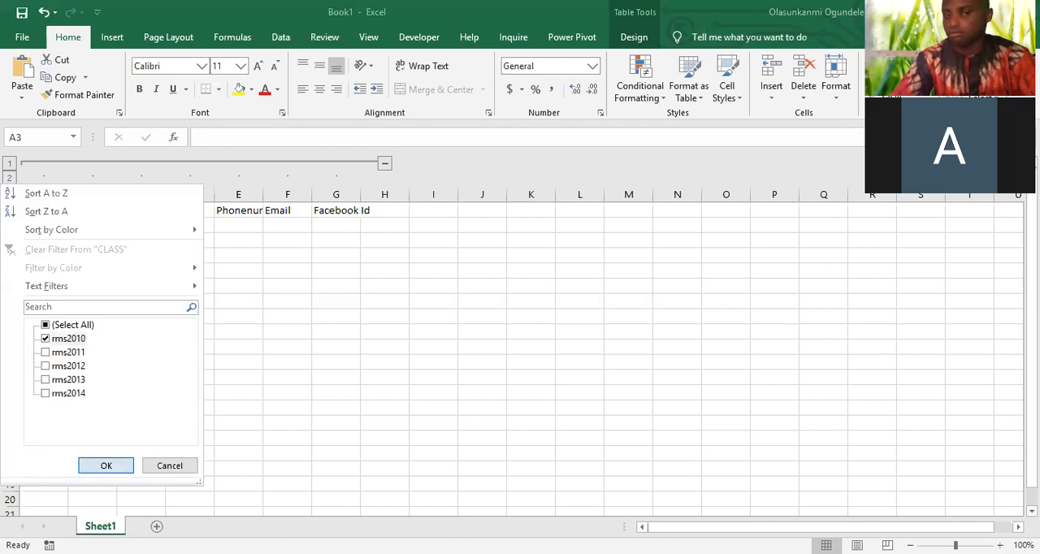
pyautogui.click(105, 465)
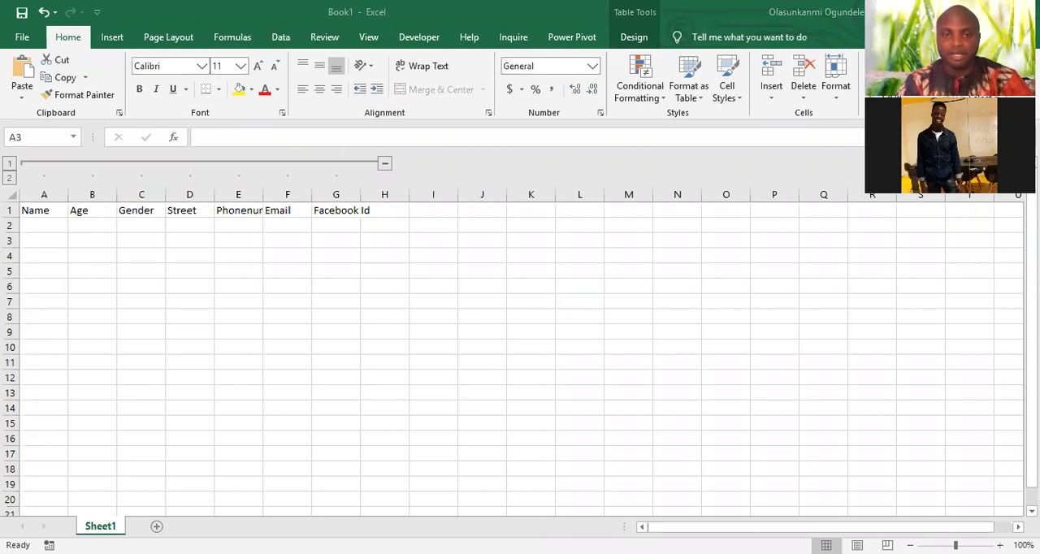
# Change the CLASS column filter to show only rms2011
pyautogui.hotkey('alt', 'Down')
pyautogui.click(45, 352)
pyautogui.click(46, 338)
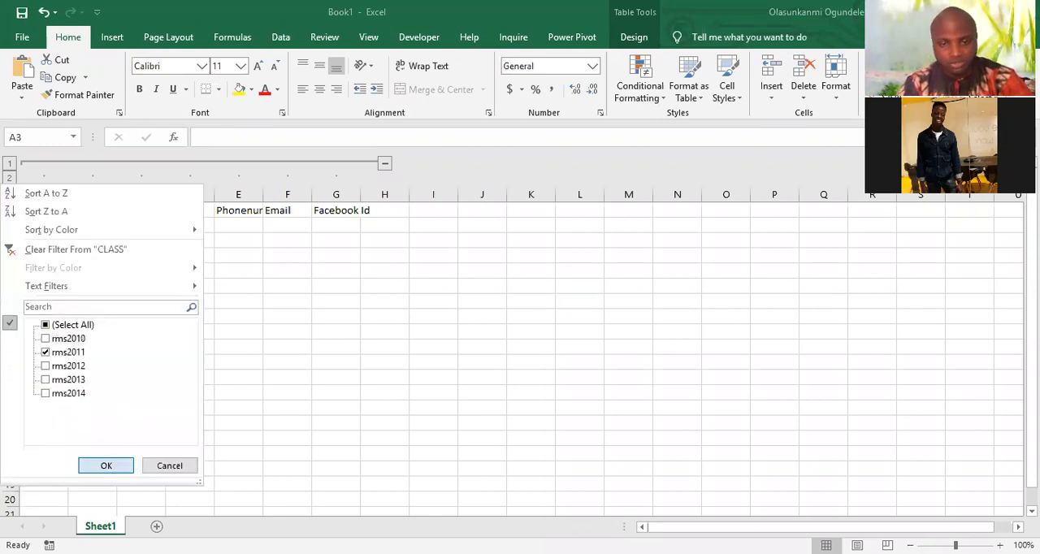
pyautogui.press('Return')
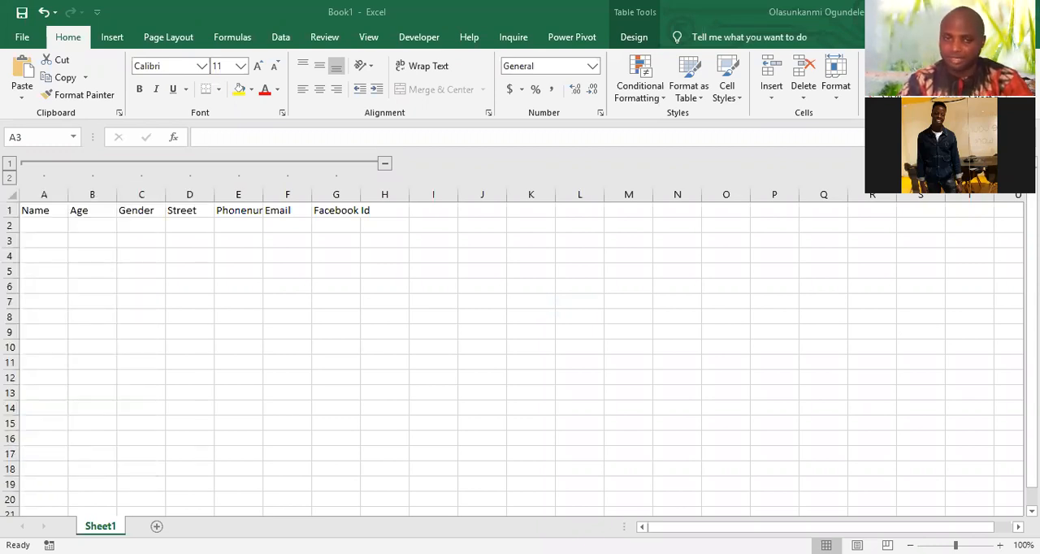
# Clear the filter from the CLASS column to show the rows of every class
pyautogui.hotkey('alt', 'Down')
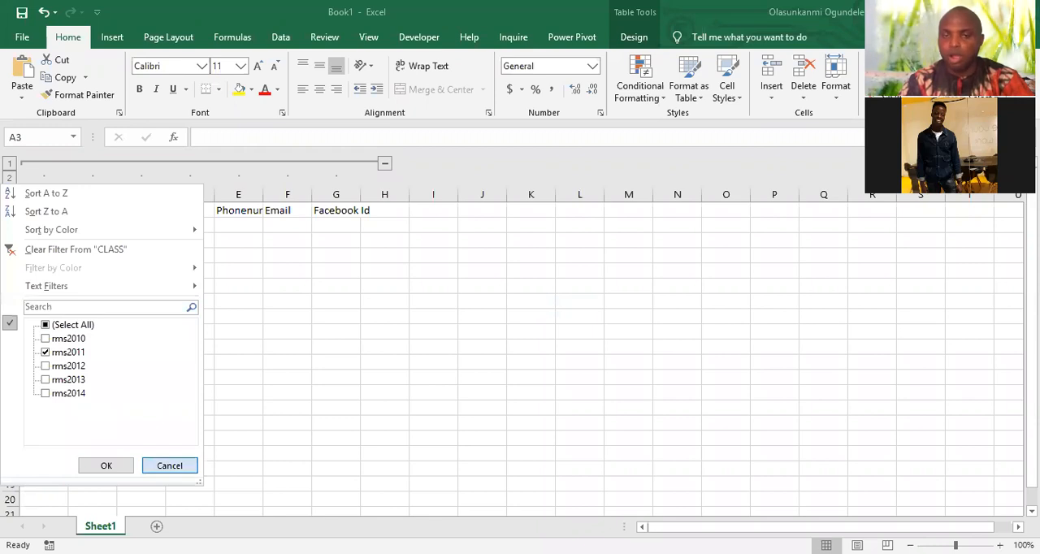
pyautogui.press('Escape')
pyautogui.hotkey('alt', 'Down')
pyautogui.click(46, 325)
pyautogui.click(106, 466)
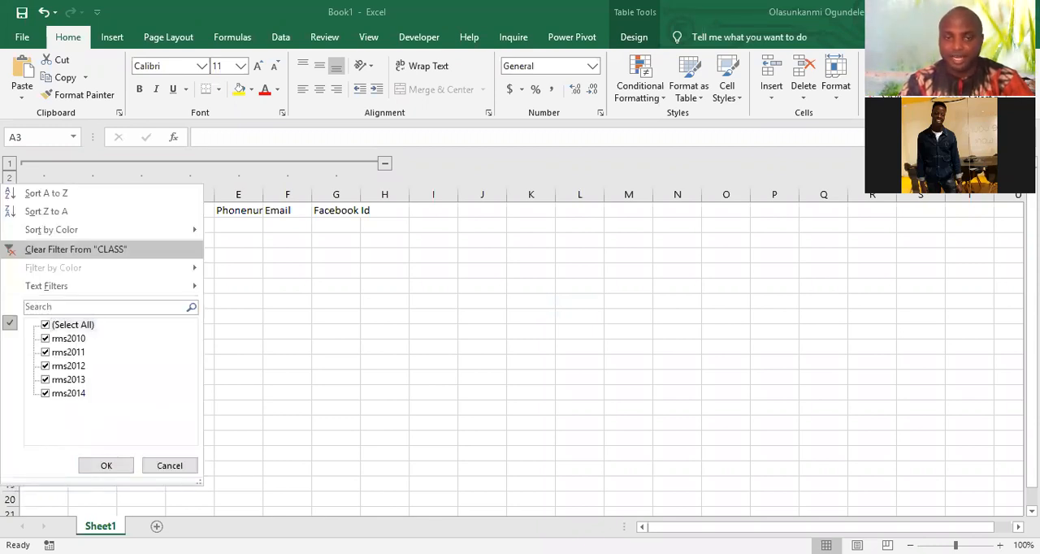
pyautogui.click(75, 250)
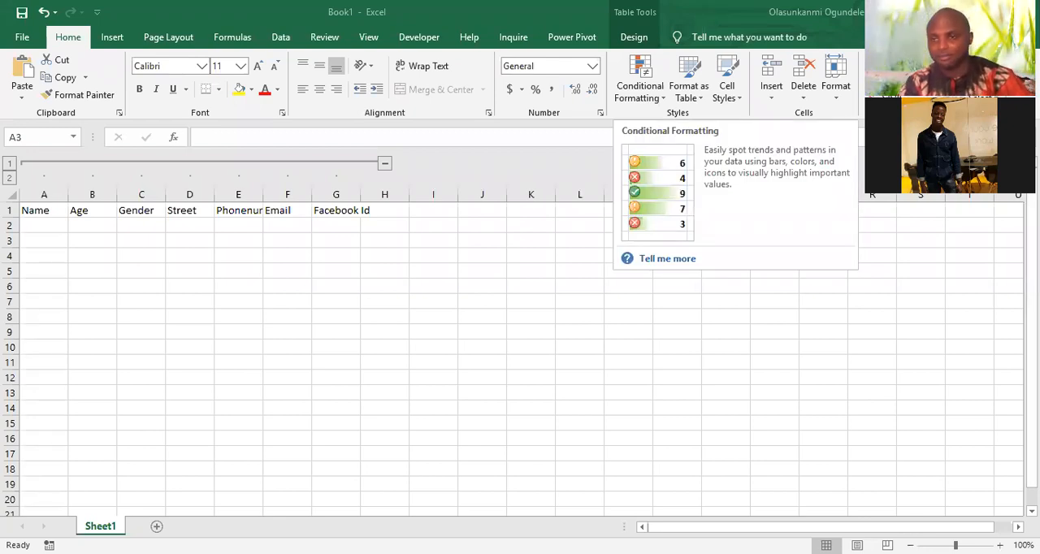
pyautogui.click(639, 89)
pyautogui.moveTo(690, 124)
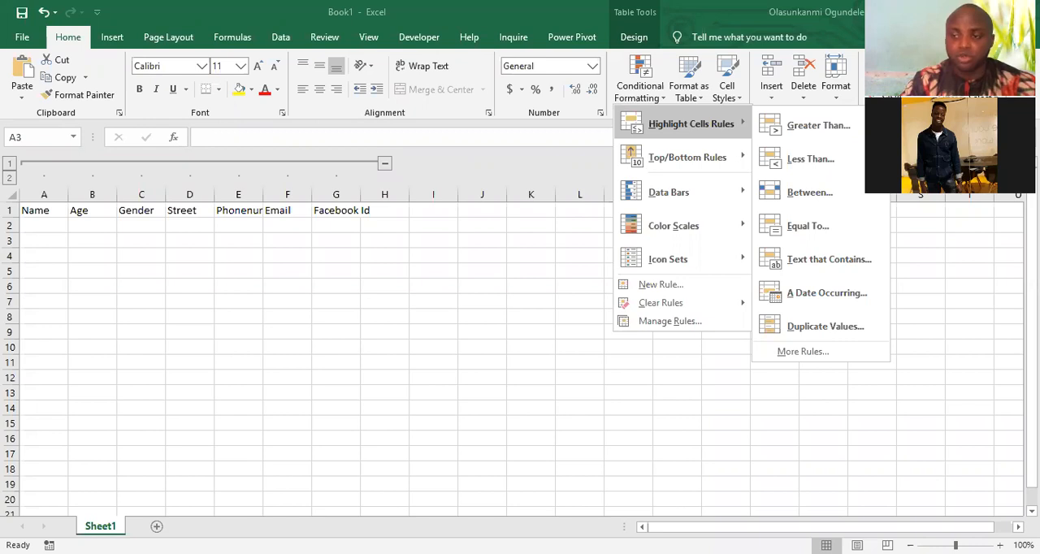
pyautogui.press('Escape')
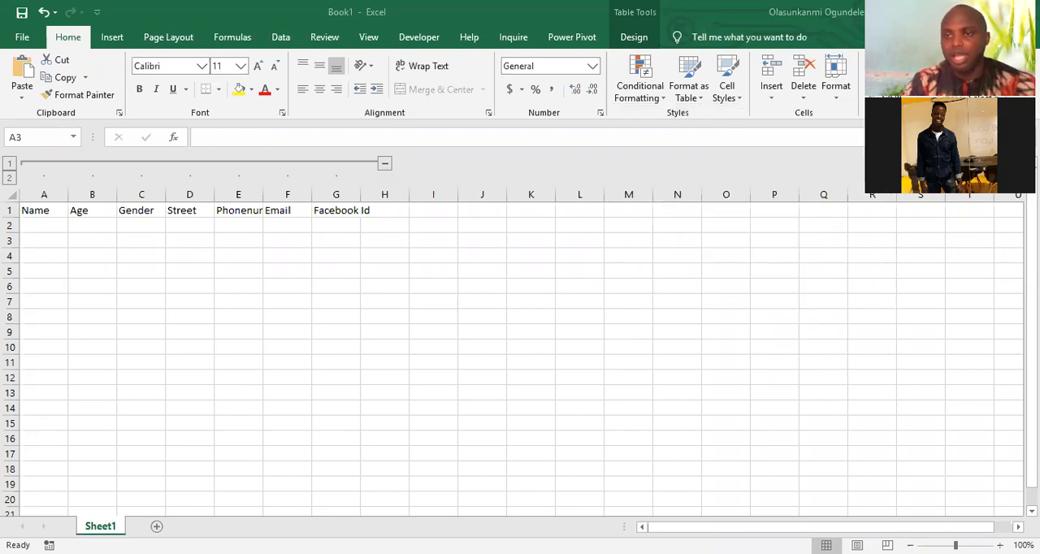
pyautogui.click(640, 86)
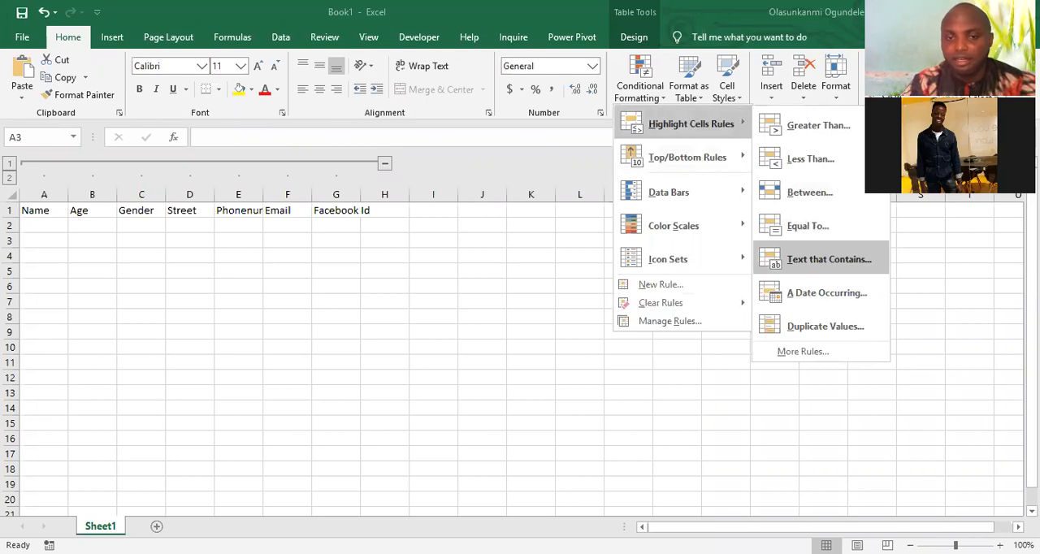
pyautogui.press('Escape')
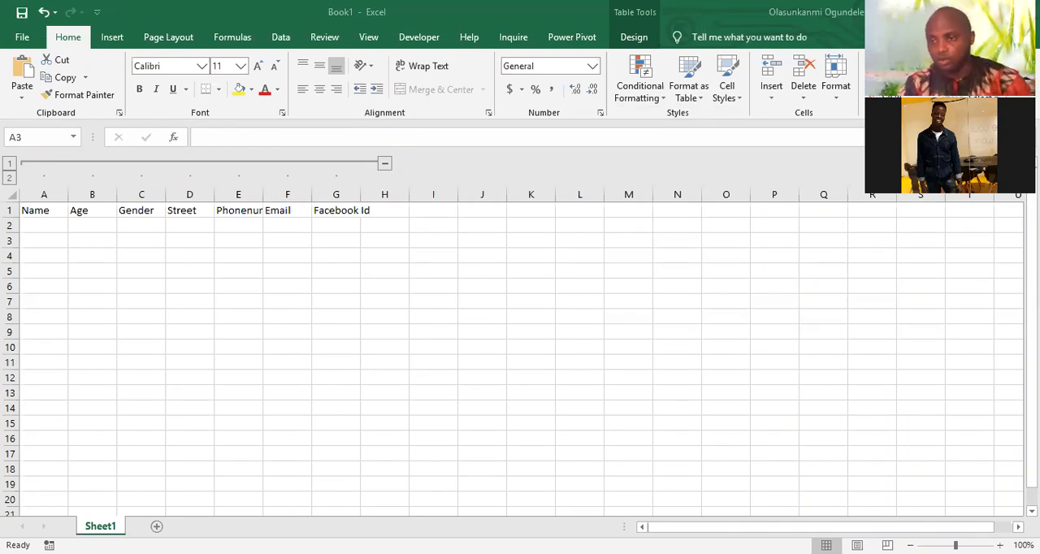
# Add a Text That Contains conditional formatting rule that shows cells containing the chosen person's name in Red Text
pyautogui.click(640, 80)
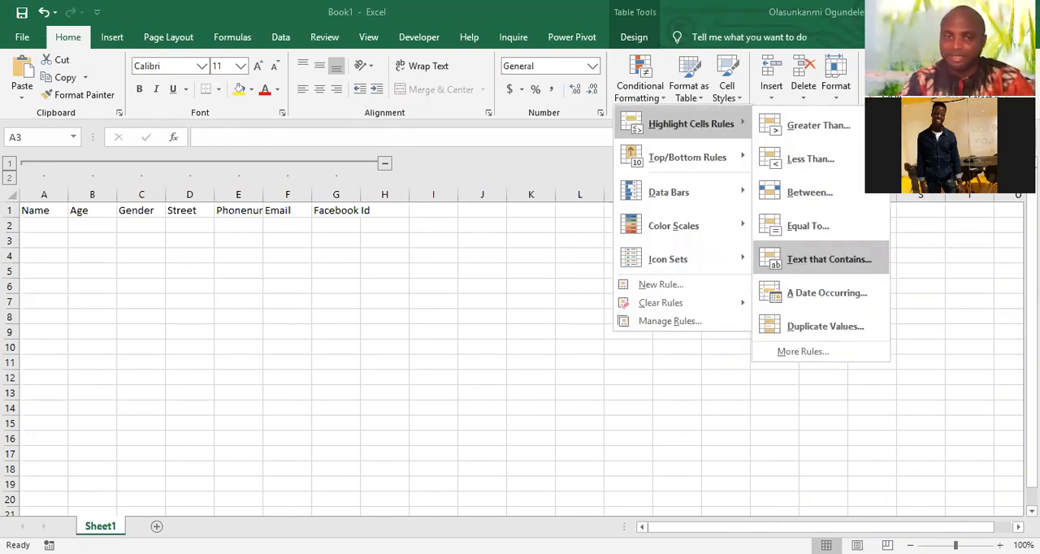
pyautogui.click(829, 259)
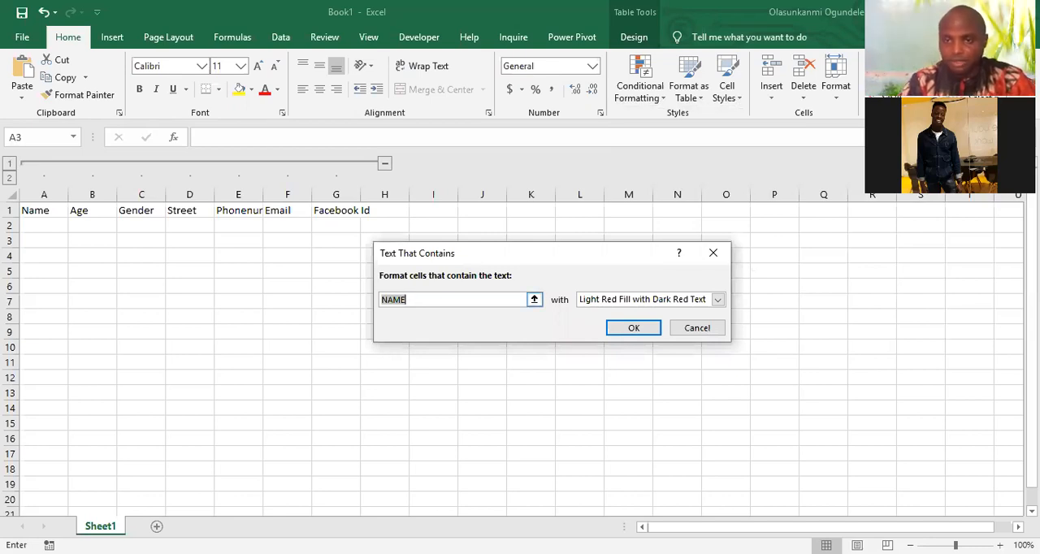
pyautogui.write('AN')
pyautogui.press('BackSpace')
pyautogui.press('BackSpace')
pyautogui.write('abiola')
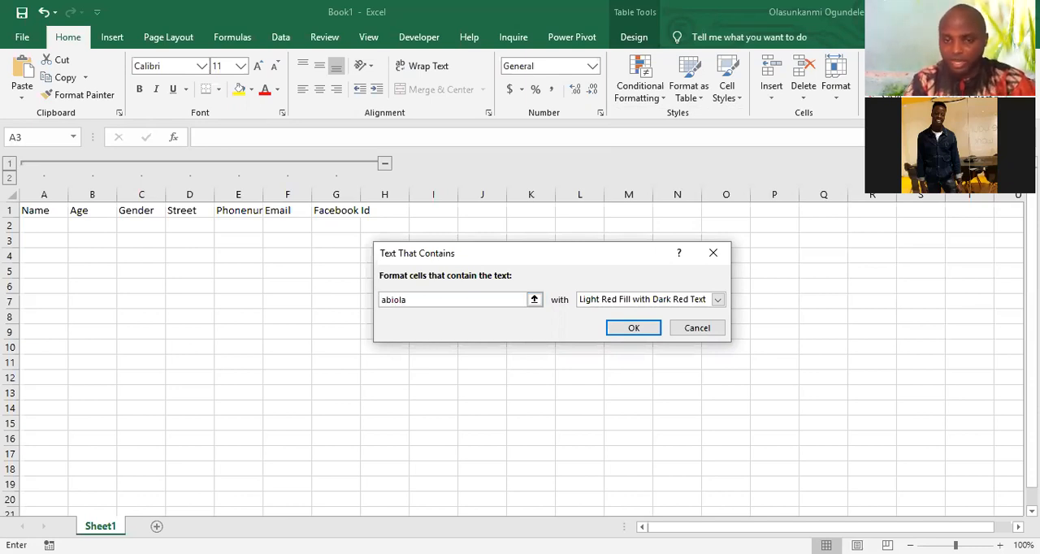
pyautogui.click(717, 300)
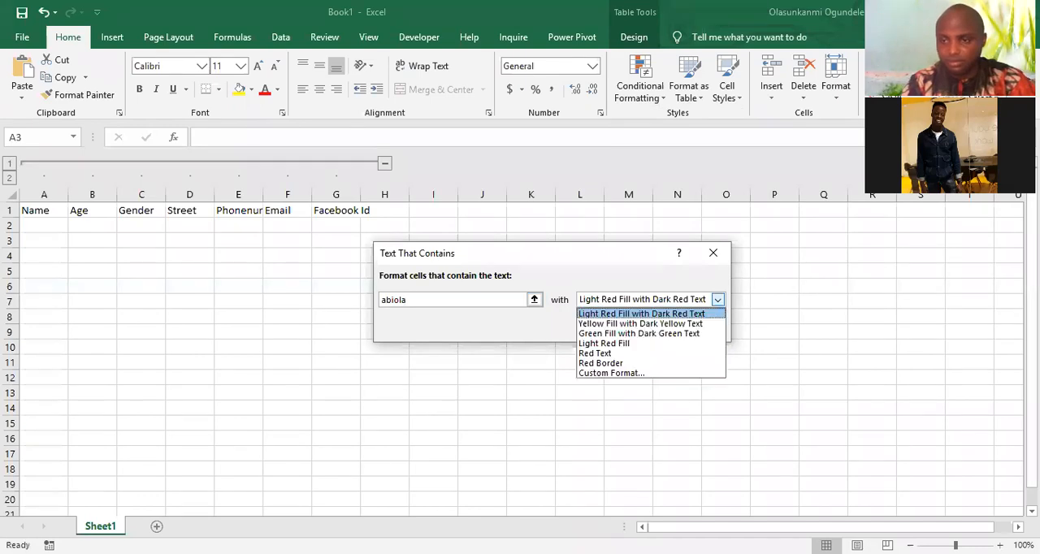
pyautogui.click(610, 353)
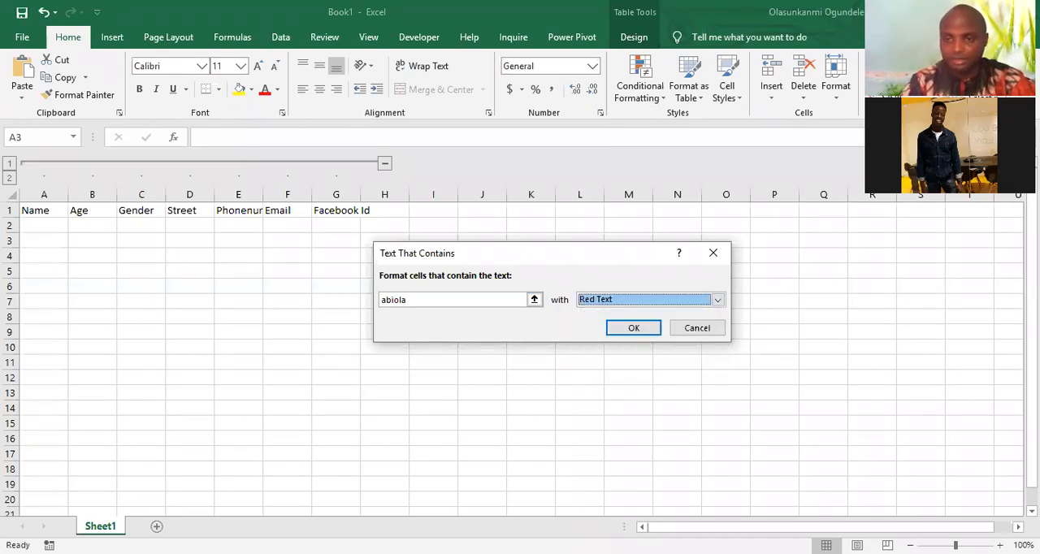
pyautogui.press('Tab')
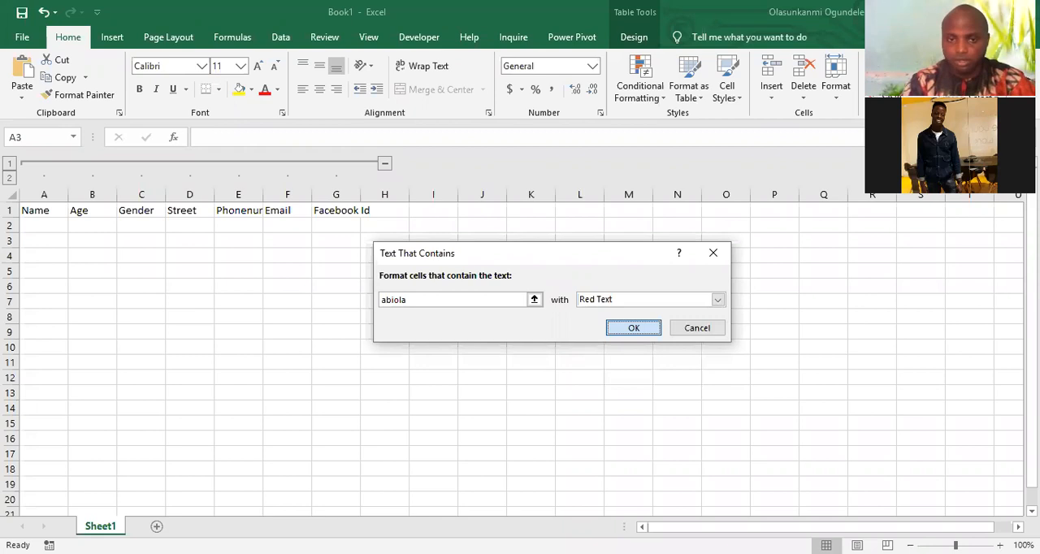
pyautogui.press('Return')
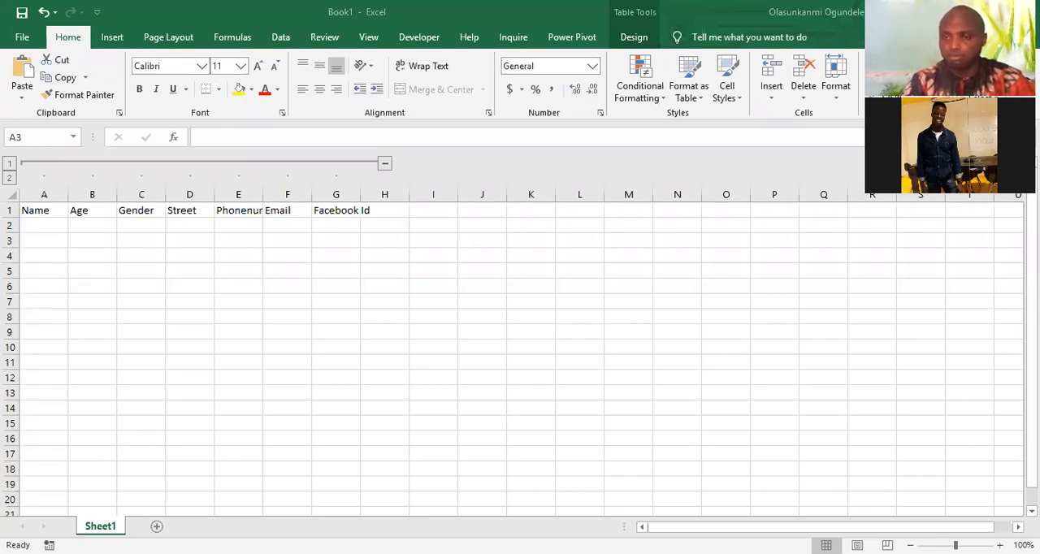
pyautogui.click(640, 89)
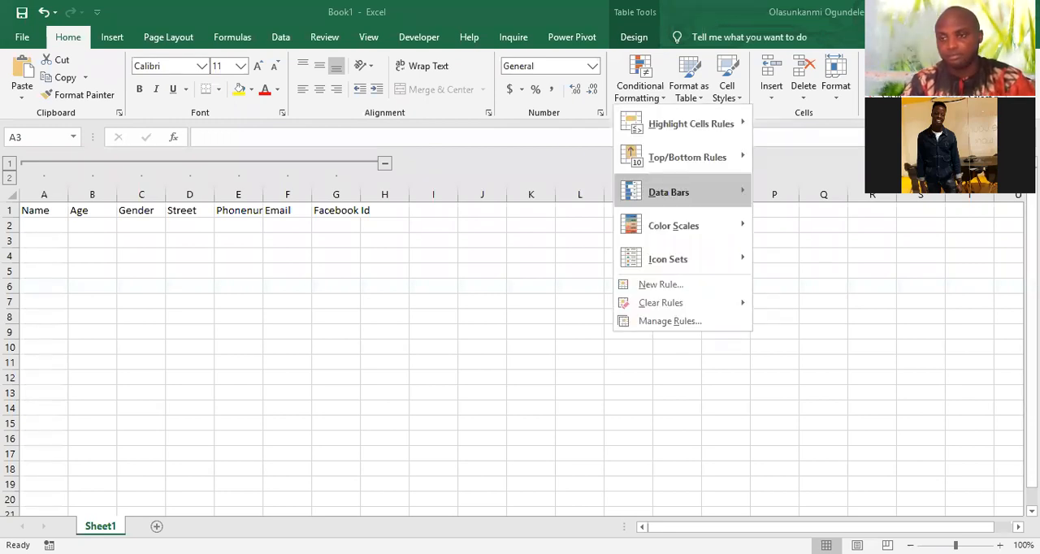
pyautogui.moveTo(691, 124)
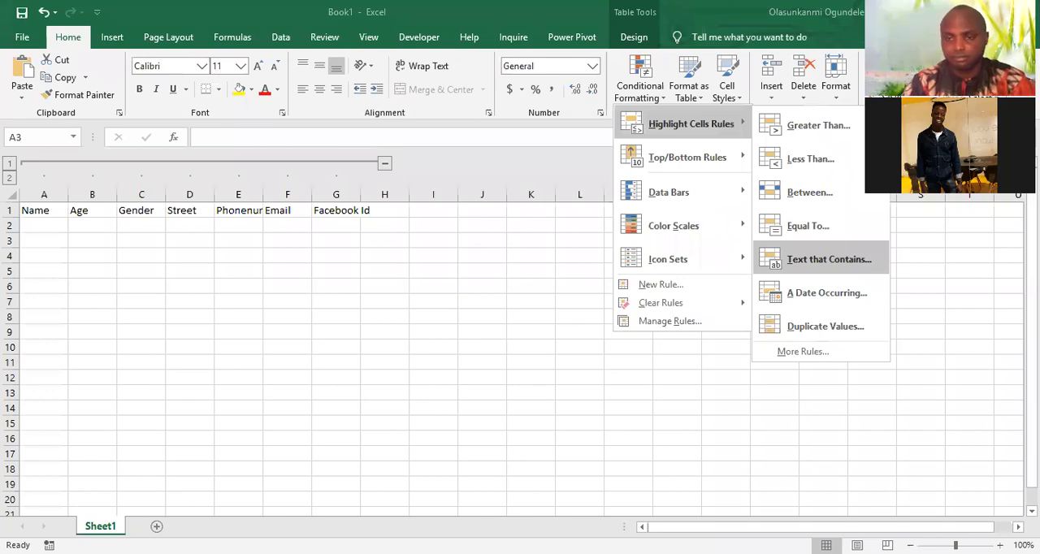
pyautogui.click(829, 260)
pyautogui.write('ab')
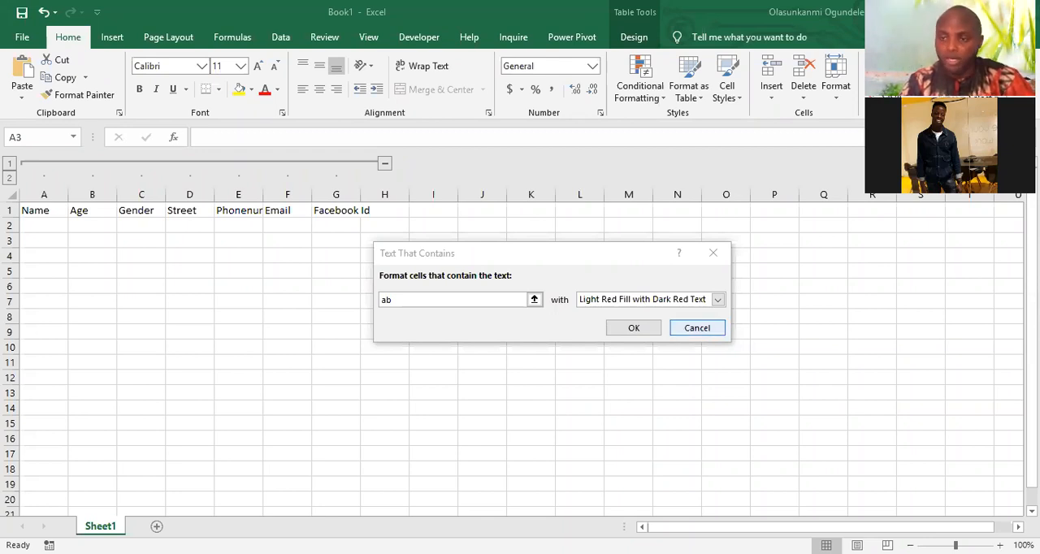
pyautogui.click(697, 328)
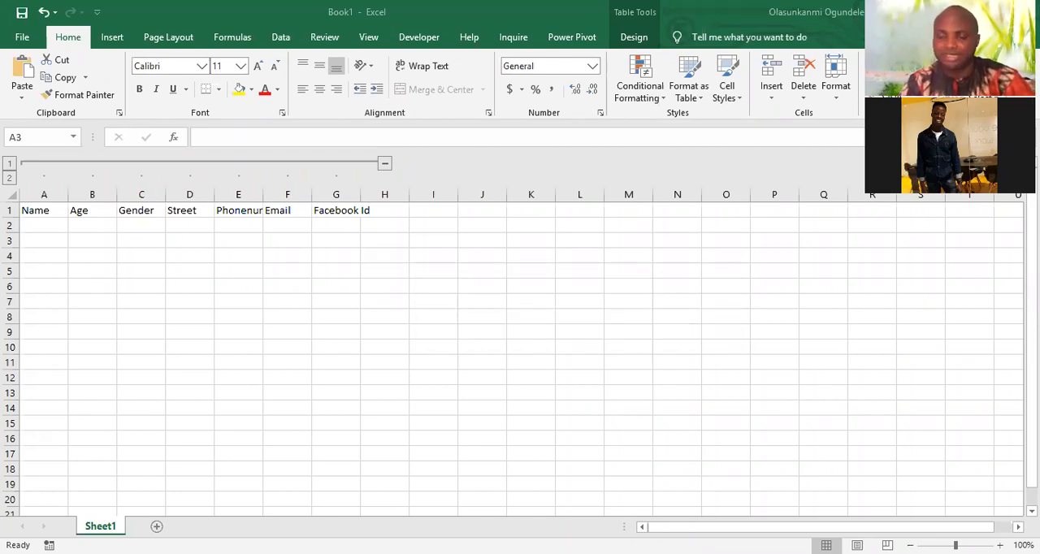